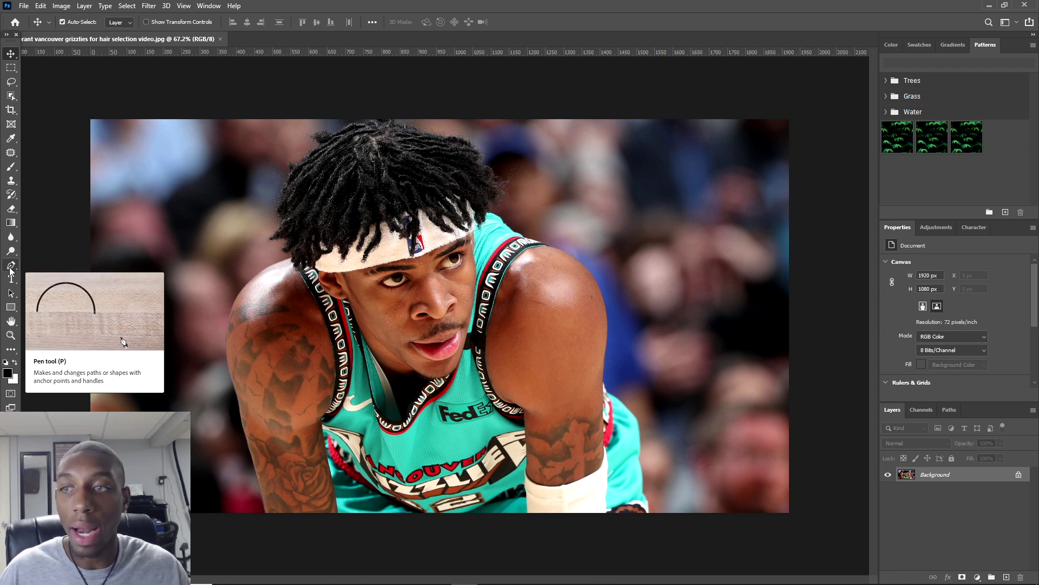
Start a Pen tool path at the photo's bottom edge and trace up the outer edge of the tattooed arm.
click(9, 268)
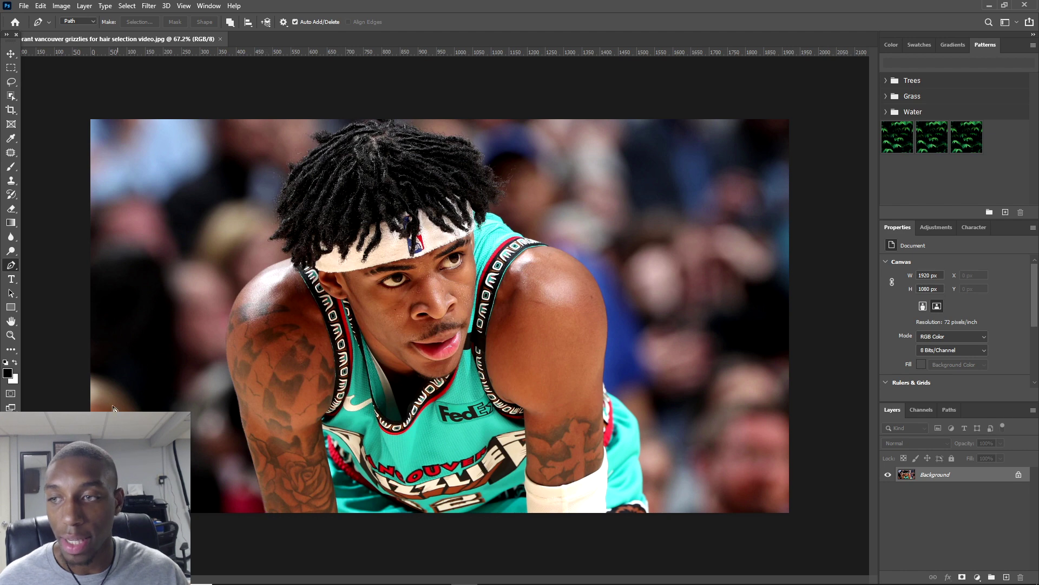
scroll(265, 530, up, 3)
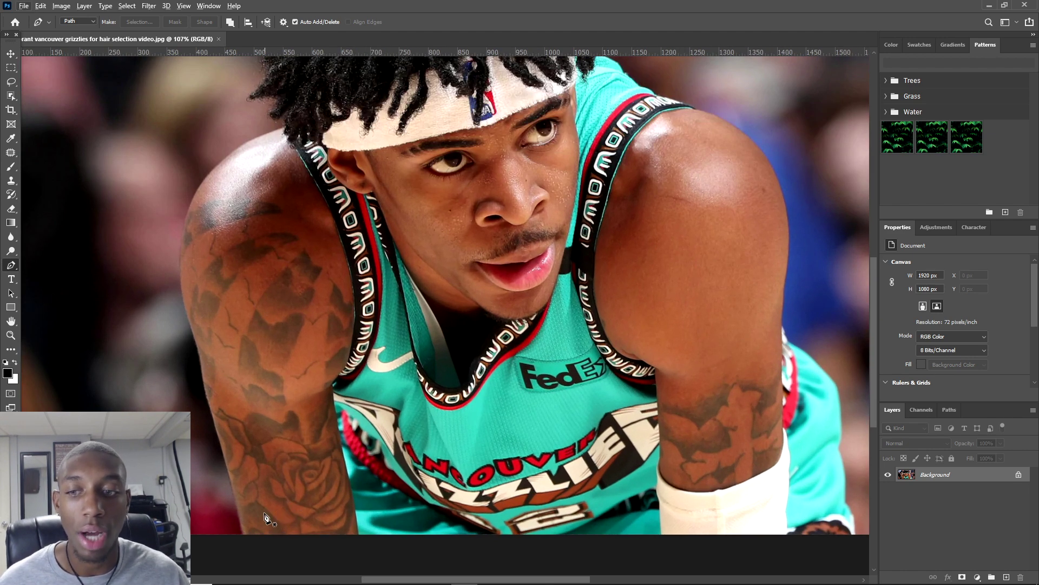
scroll(274, 519, down, 2)
scroll(233, 550, up, 1)
click(231, 555)
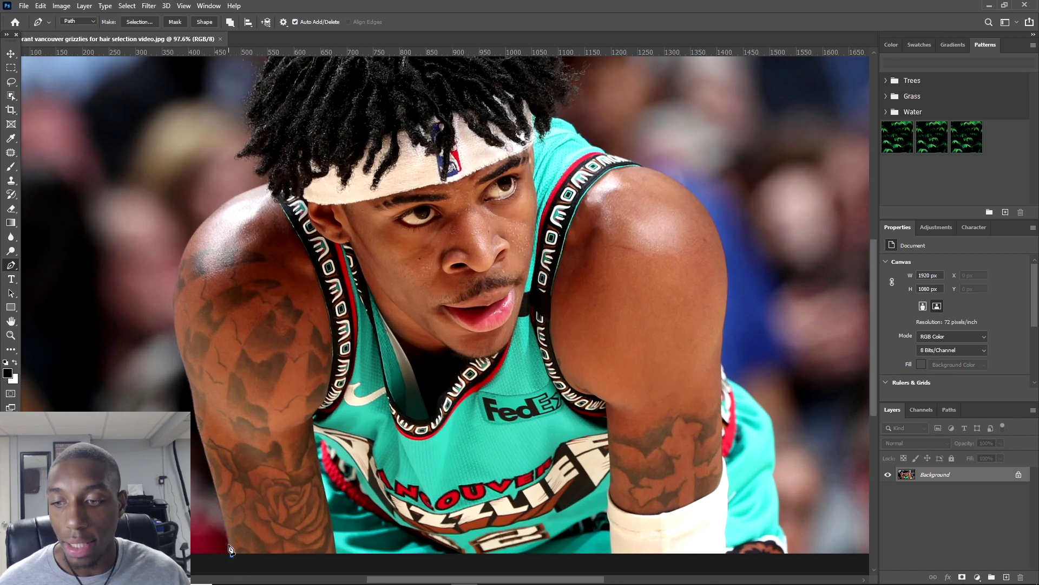
drag(220, 509, 216, 489)
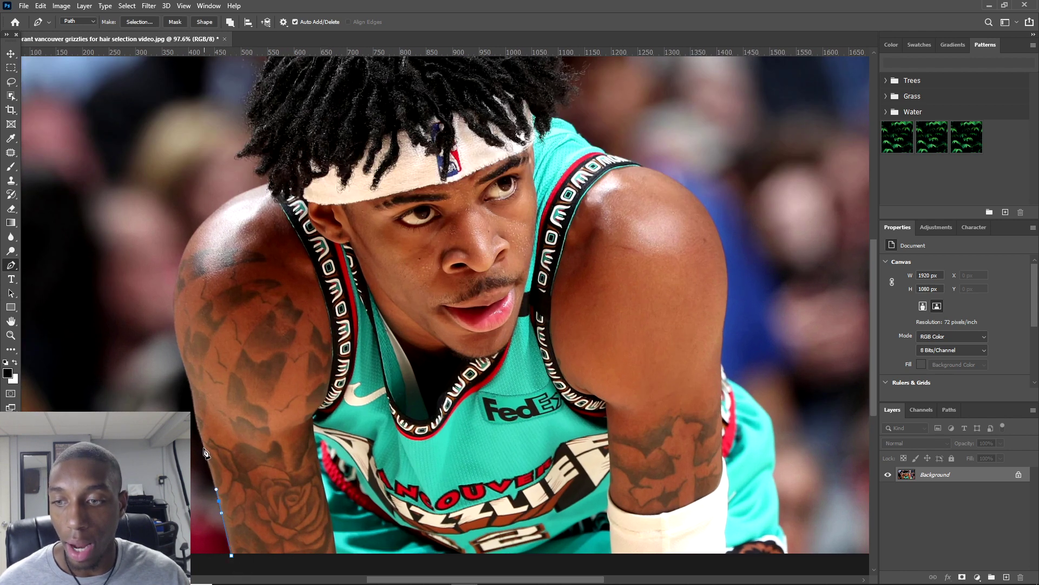
drag(204, 448, 187, 374)
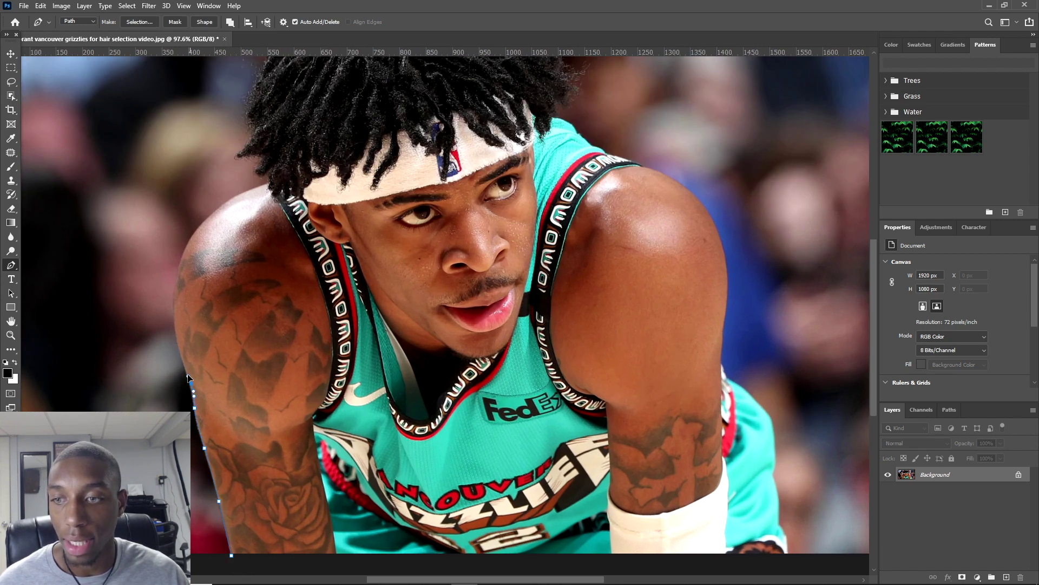
click(175, 331)
key(ctrl+z)
drag(176, 333, 175, 331)
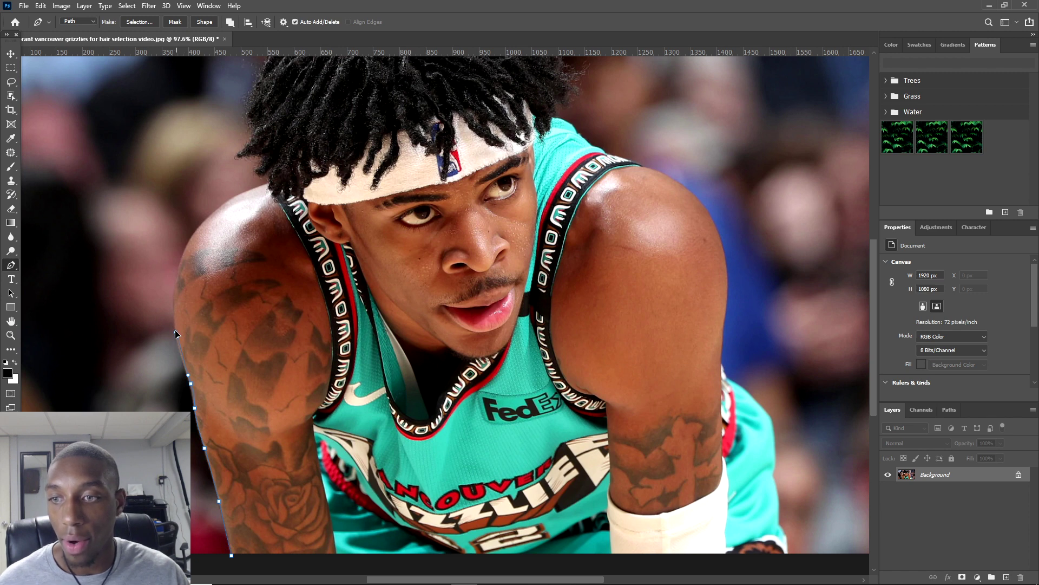
Continue the path around the tattooed arm's shoulder up towards the hair.
click(173, 304)
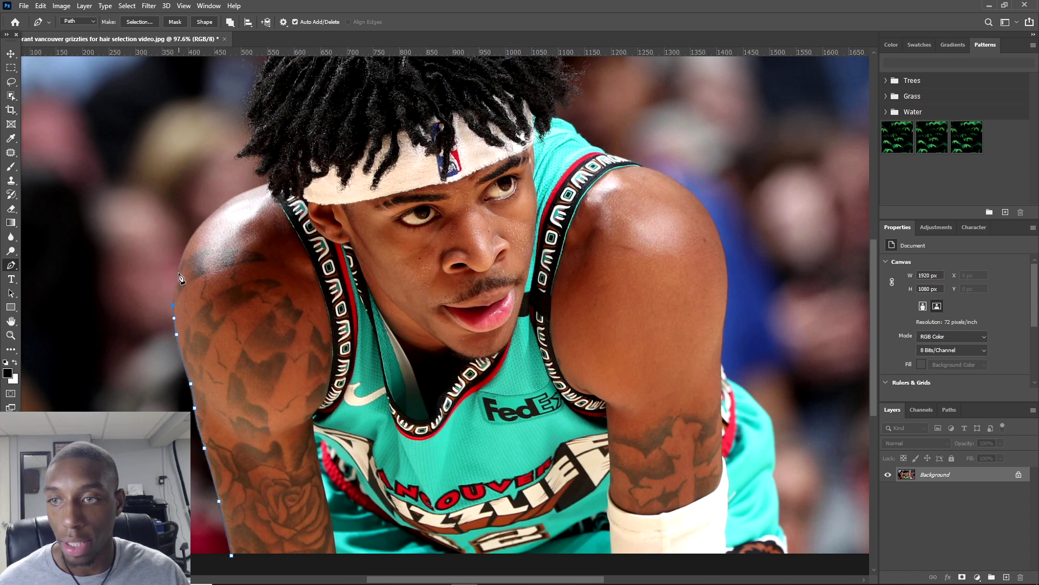
click(191, 236)
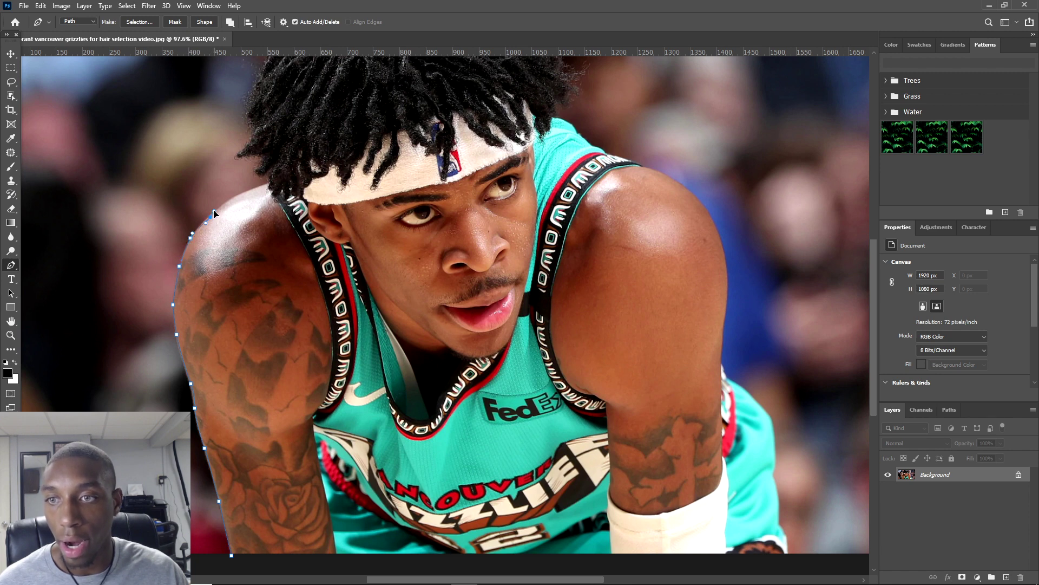
key(ctrl+z)
click(210, 212)
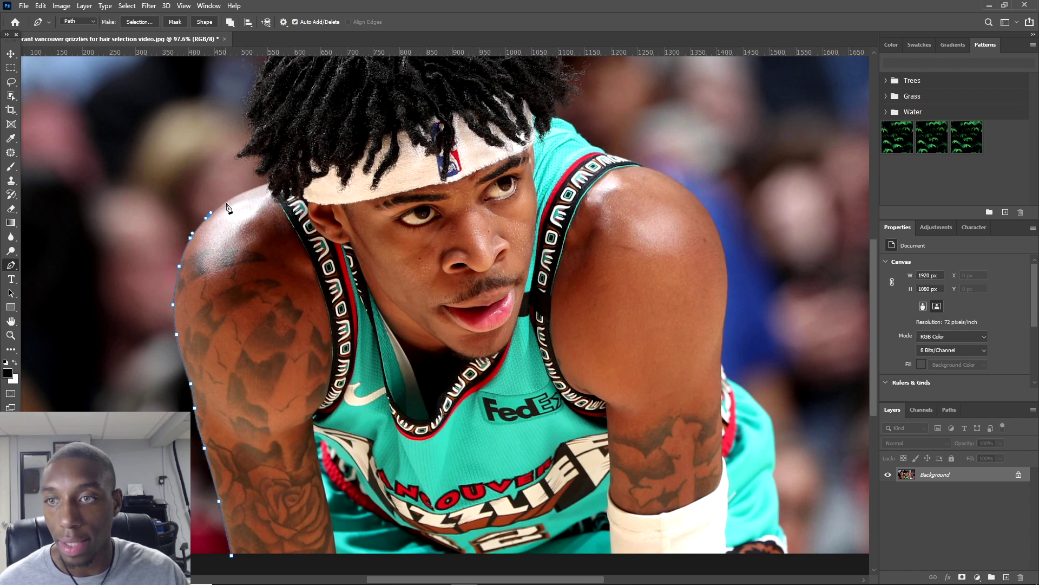
click(231, 199)
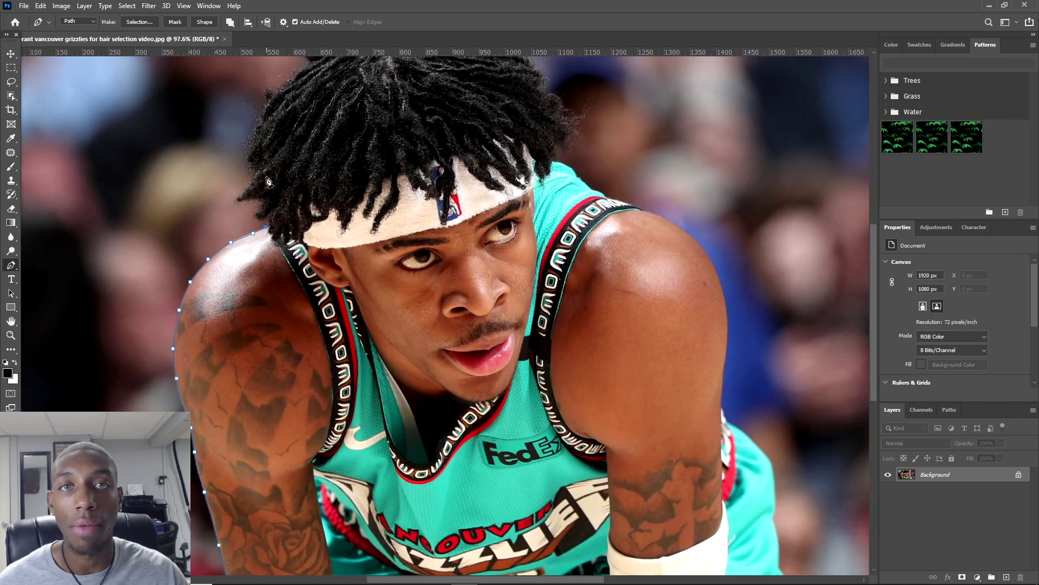
Trace the path closely around the lowest locks above the tattooed shoulder and up that side of the hair.
scroll(281, 212, up, 1)
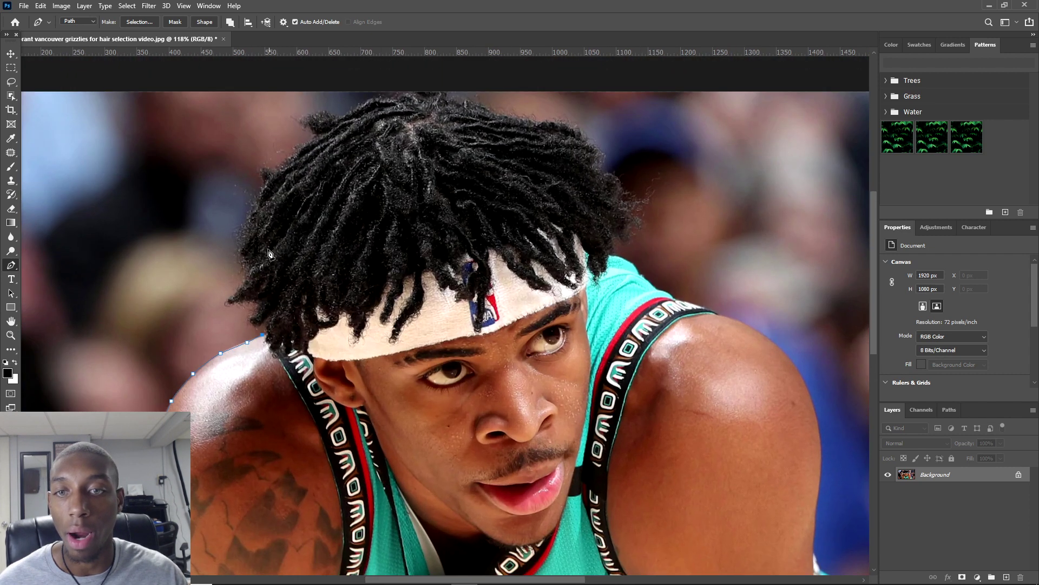
click(264, 328)
click(267, 321)
click(268, 315)
click(259, 327)
click(255, 327)
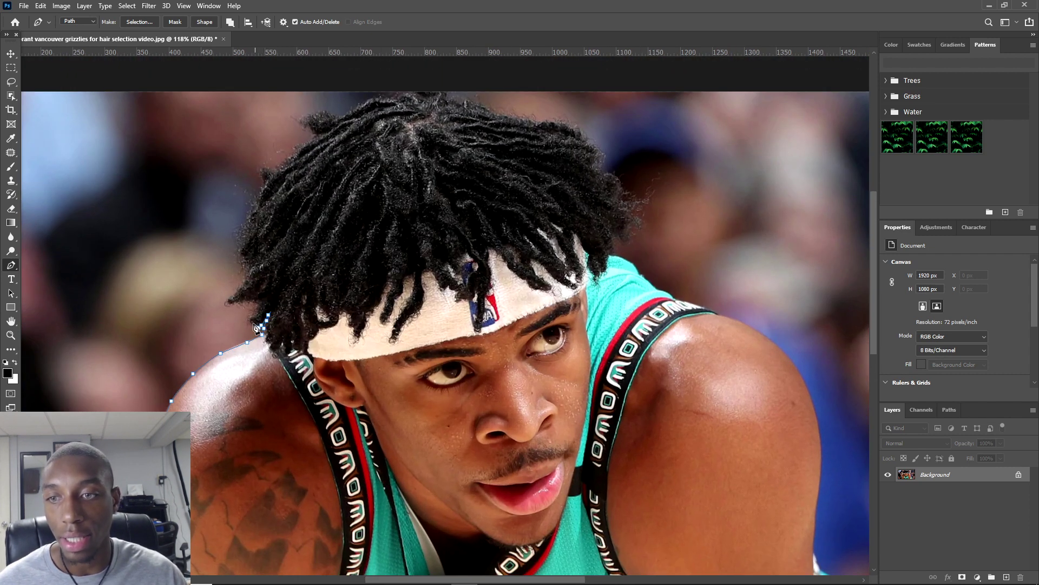
click(253, 323)
click(251, 319)
drag(256, 318, 270, 89)
scroll(268, 332, up, 2)
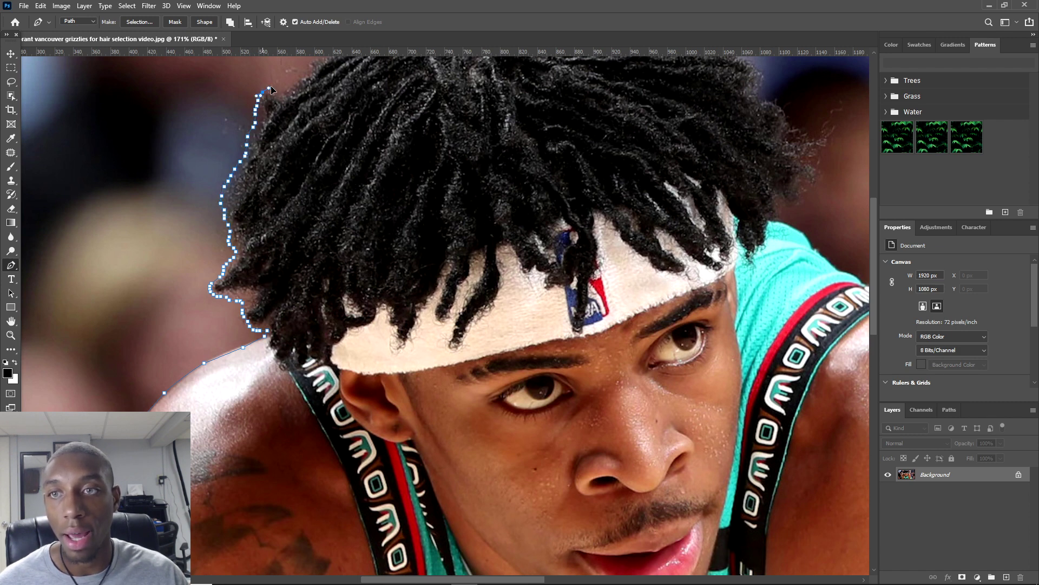
Add closely spaced anchor points along the upper-left edge of the hair.
click(272, 87)
click(280, 92)
click(284, 88)
click(290, 84)
click(295, 78)
click(301, 70)
scroll(311, 71, down, 3)
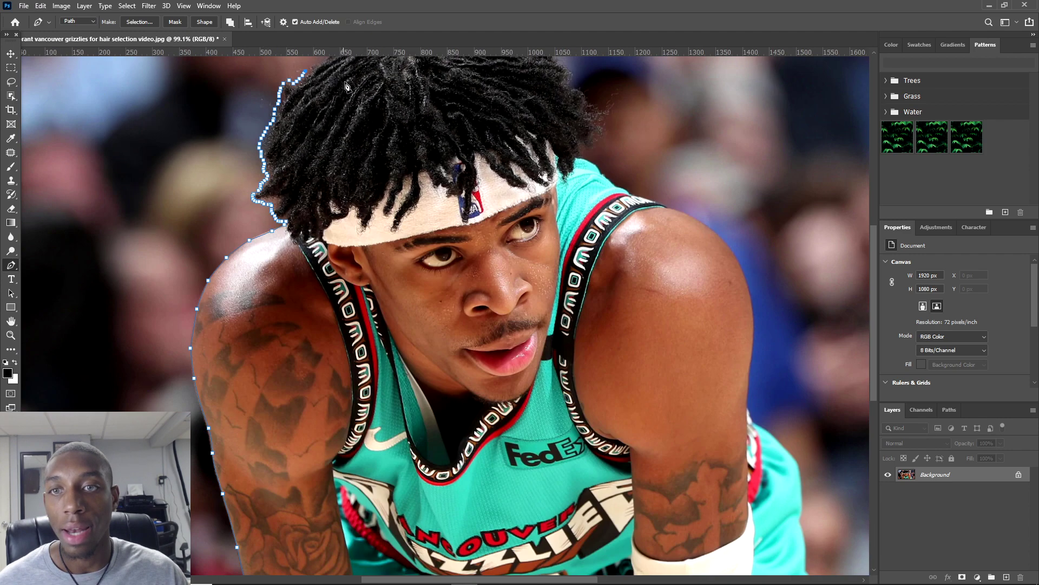
Continue the path over the top of the hair and down its right side to where it meets the teal jersey.
scroll(345, 87, up, 3)
scroll(344, 89, up, 2)
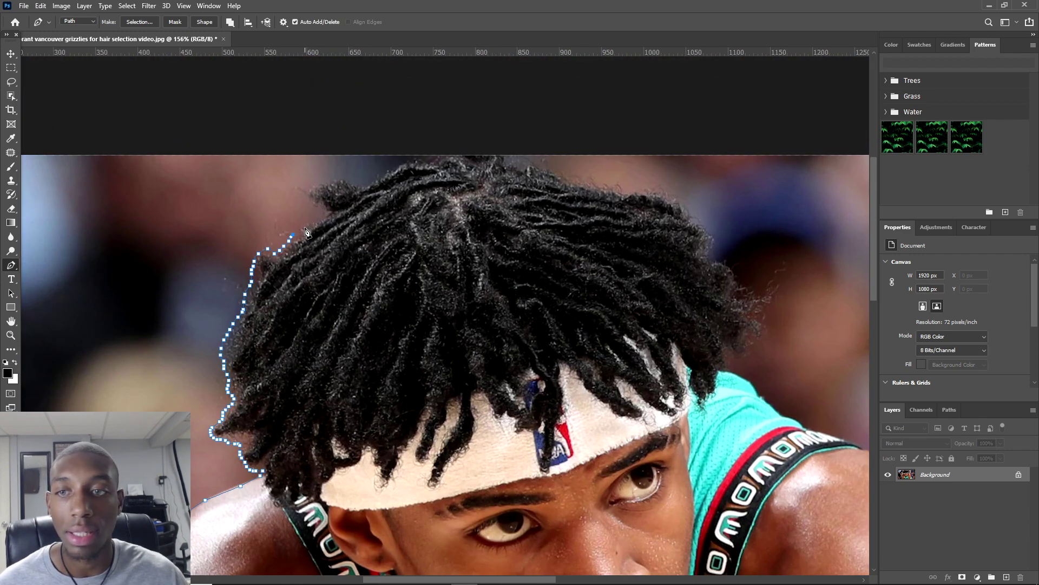
mouse_move(306, 232)
mouse_down()
mouse_move(297, 188)
mouse_move(332, 176)
mouse_move(371, 183)
mouse_move(412, 159)
mouse_move(614, 184)
mouse_move(697, 216)
mouse_move(752, 289)
mouse_move(764, 339)
mouse_up()
click(762, 339)
click(742, 357)
click(730, 373)
Trace the path along the jersey's shoulder edge, around the bare shoulder and down the outside of that arm.
click(757, 394)
click(783, 416)
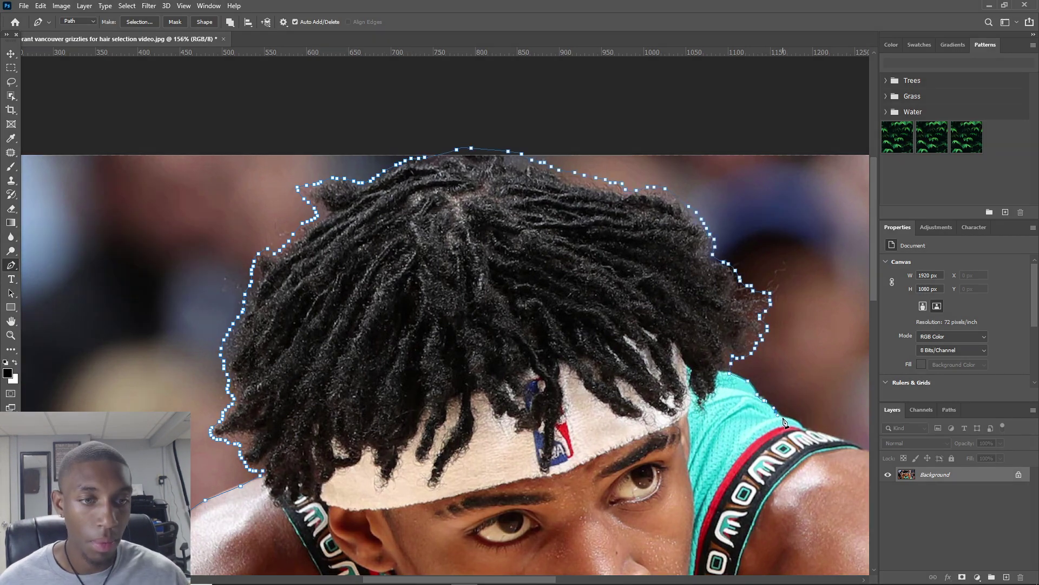
click(861, 448)
scroll(856, 445, up, 3)
drag(682, 324, 710, 349)
click(754, 424)
click(773, 540)
scroll(773, 540, down, 3)
click(757, 534)
scroll(758, 533, down, 2)
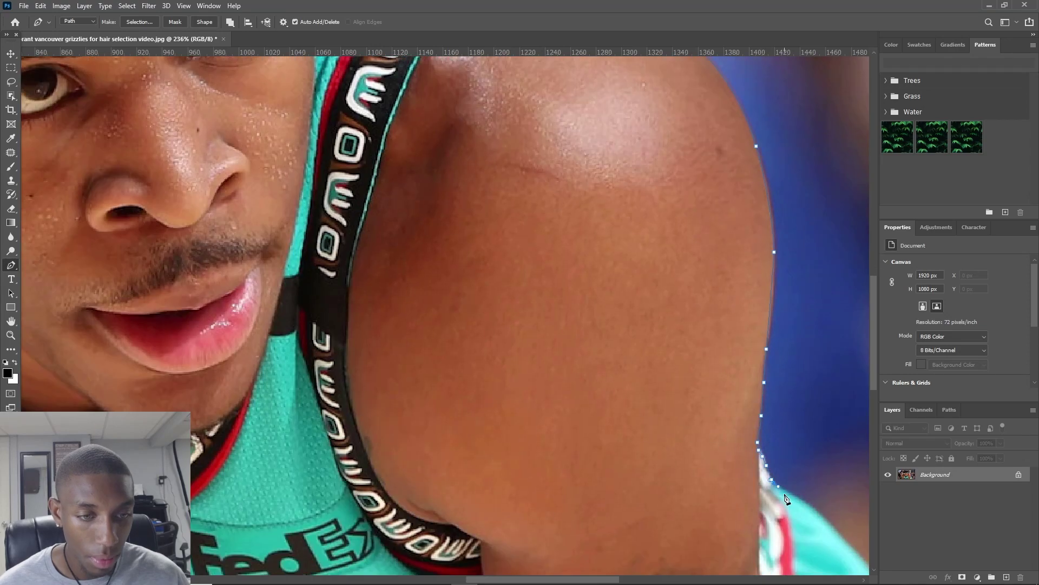
Trace the jersey's outer edge down to the photo's bottom and close the path around the player.
click(837, 531)
scroll(836, 531, down, 2)
click(712, 518)
scroll(713, 523, down, 2)
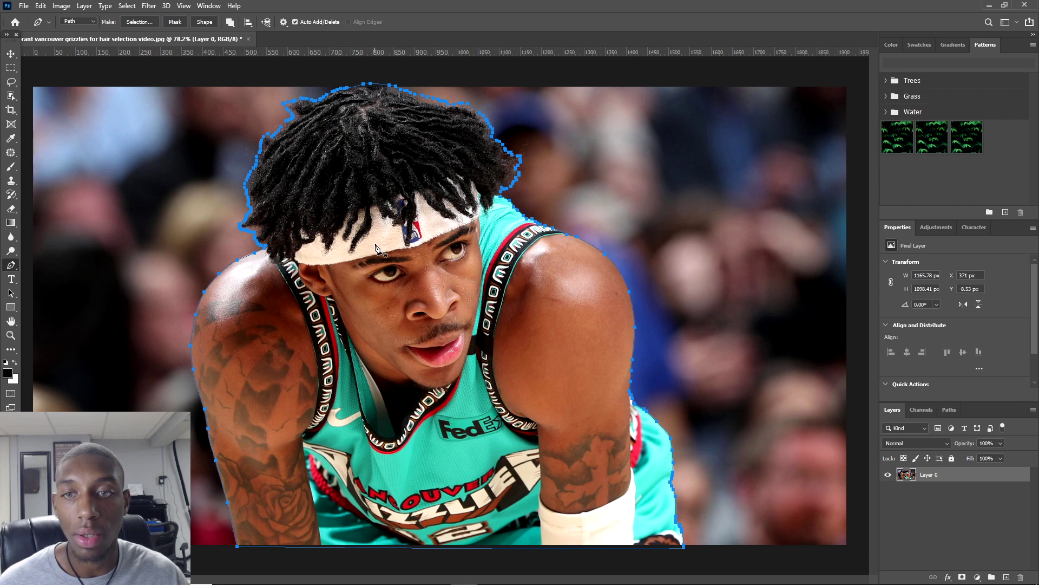
Try to convert the player's path into a new anti-aliased selection with a feather radius of 0 pixels, and undo it.
right_click(398, 238)
click(430, 281)
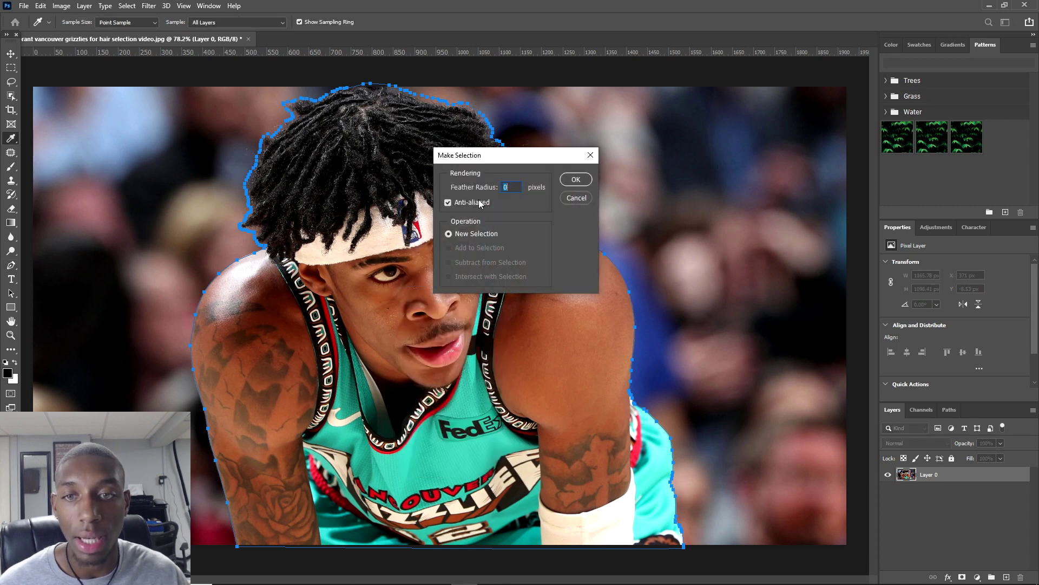
click(576, 180)
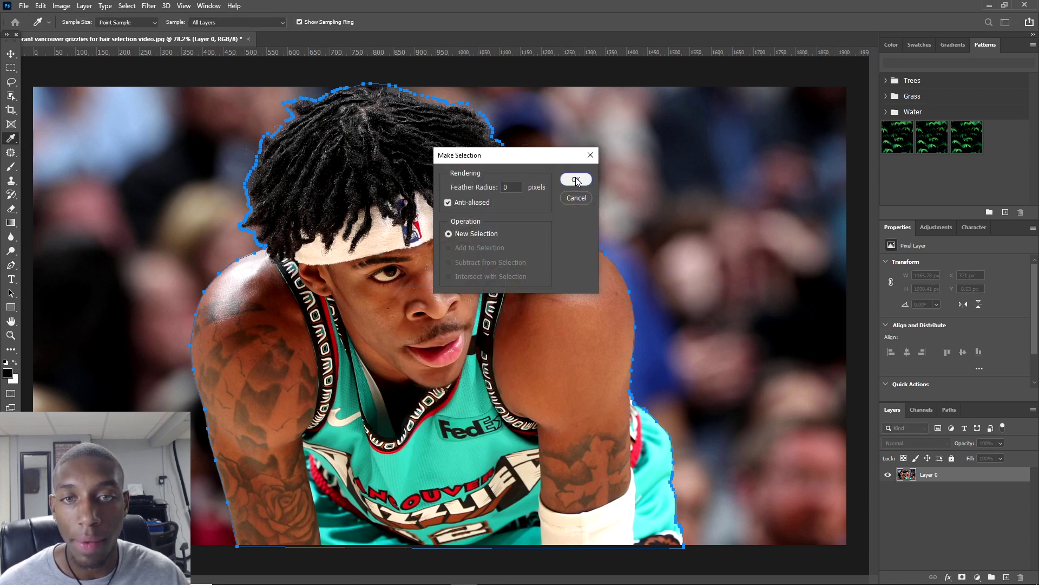
right_click(395, 237)
click(527, 275)
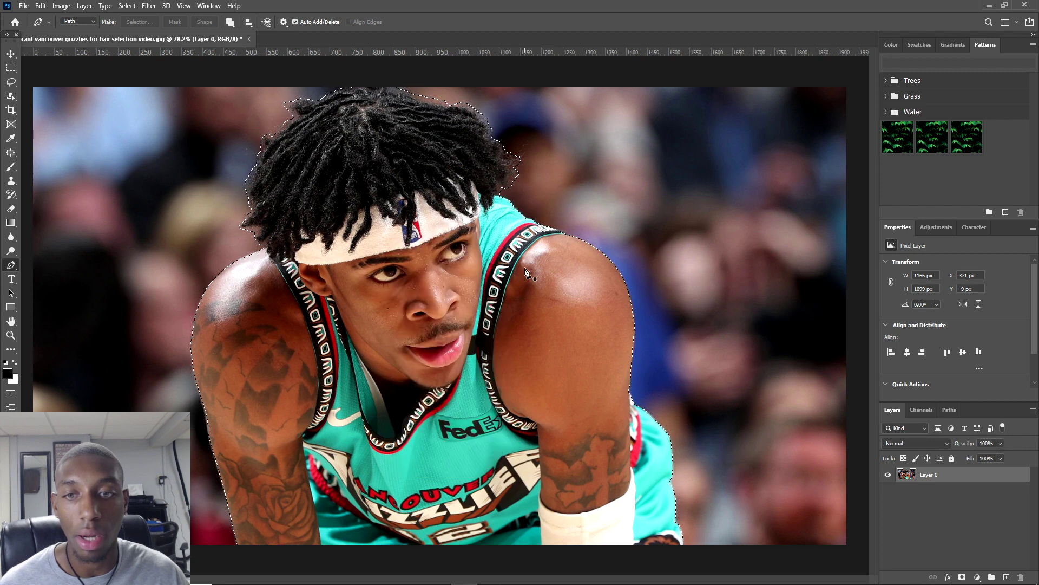
key(ctrl+z)
Make a new anti-aliased selection from the closed path around the player with a feather radius of 0 pixels.
right_click(384, 250)
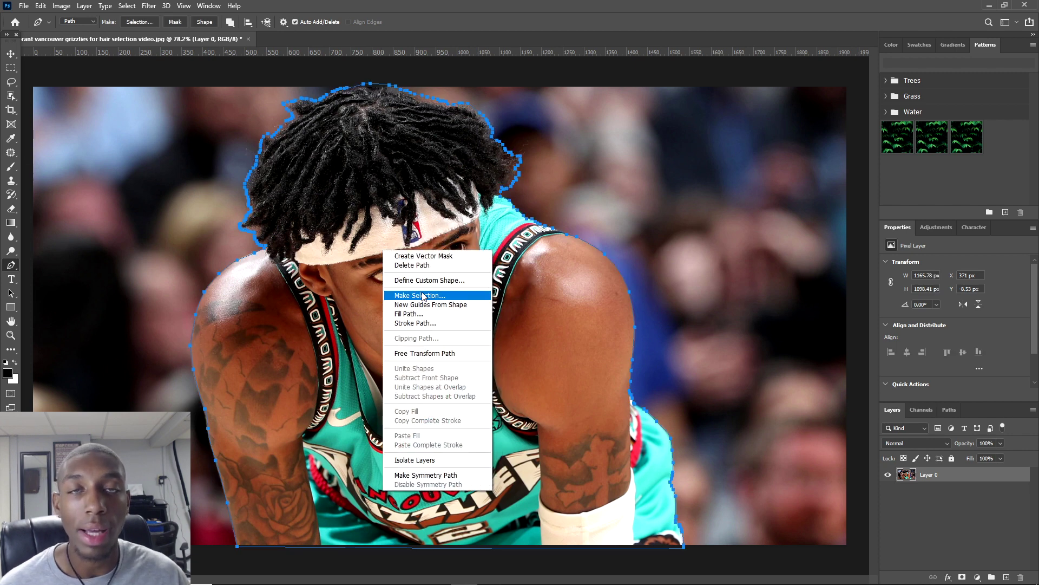
click(427, 296)
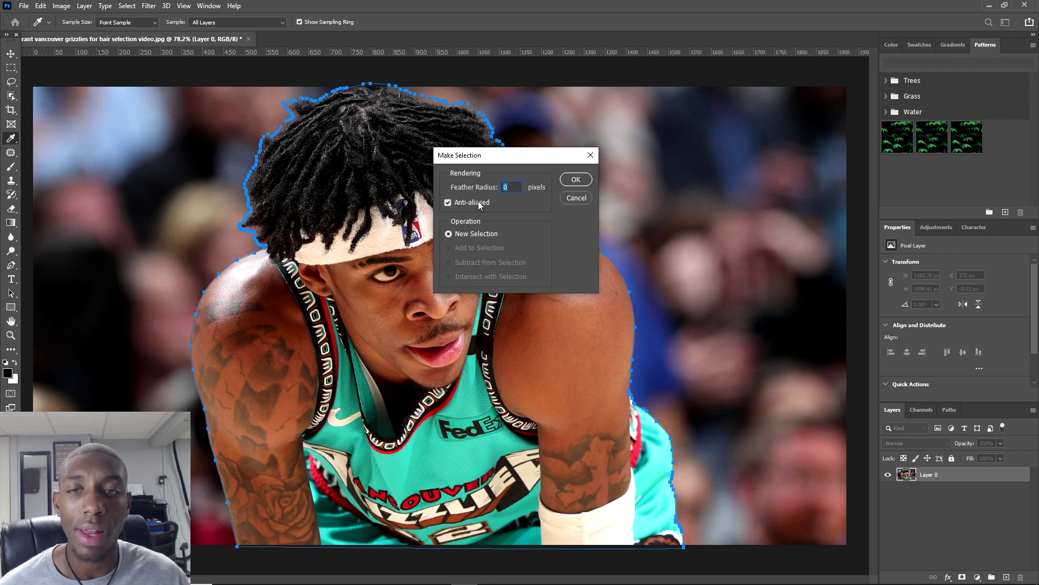
click(570, 181)
scroll(337, 192, down, 3)
scroll(362, 192, up, 2)
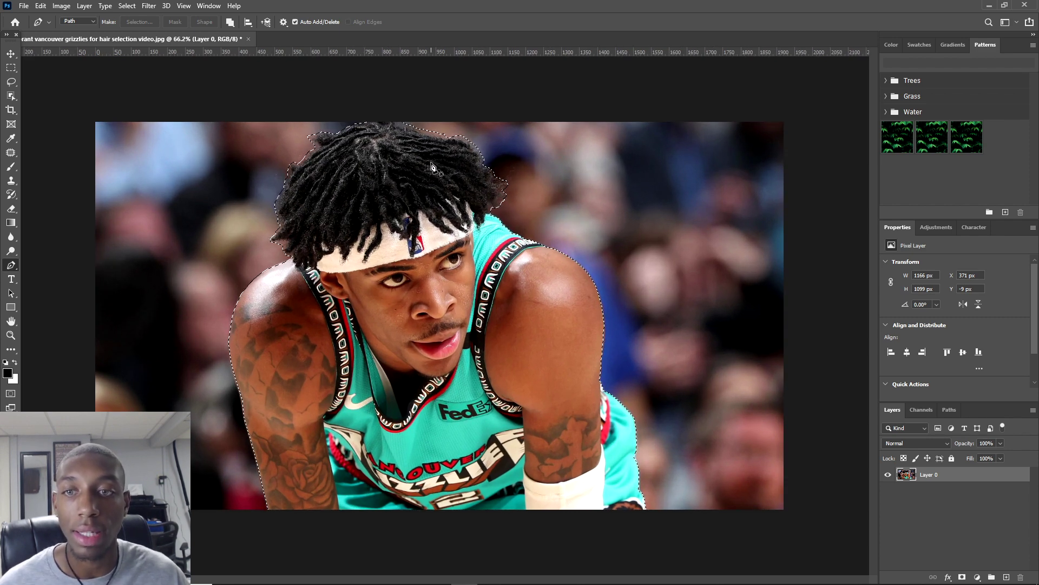
Examine the selection's edges around the hair and body in Quick Mask mode, and return to the normal selection view.
key(q)
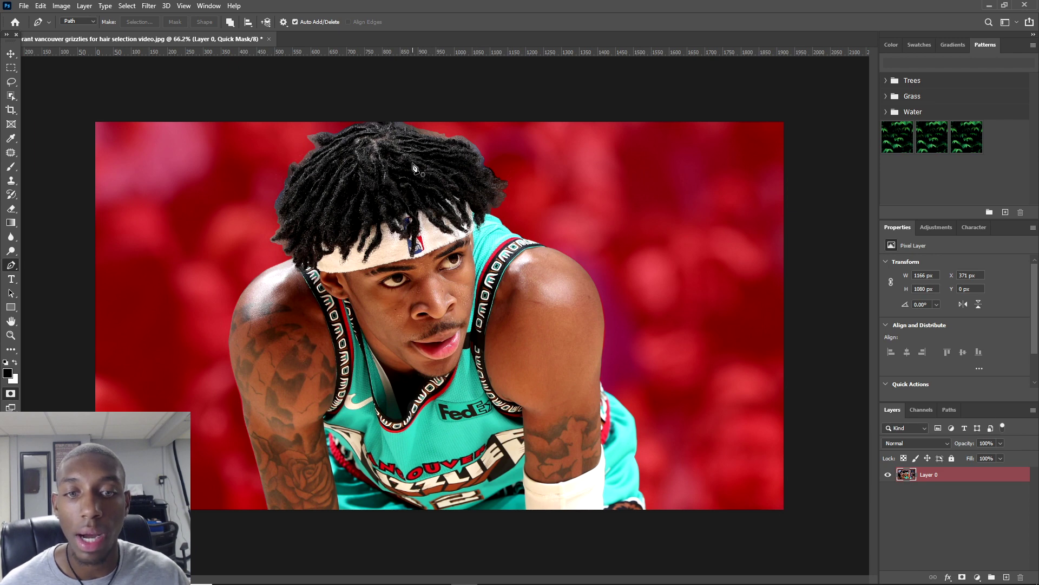
scroll(364, 328, up, 2)
scroll(414, 333, down, 2)
scroll(557, 361, up, 2)
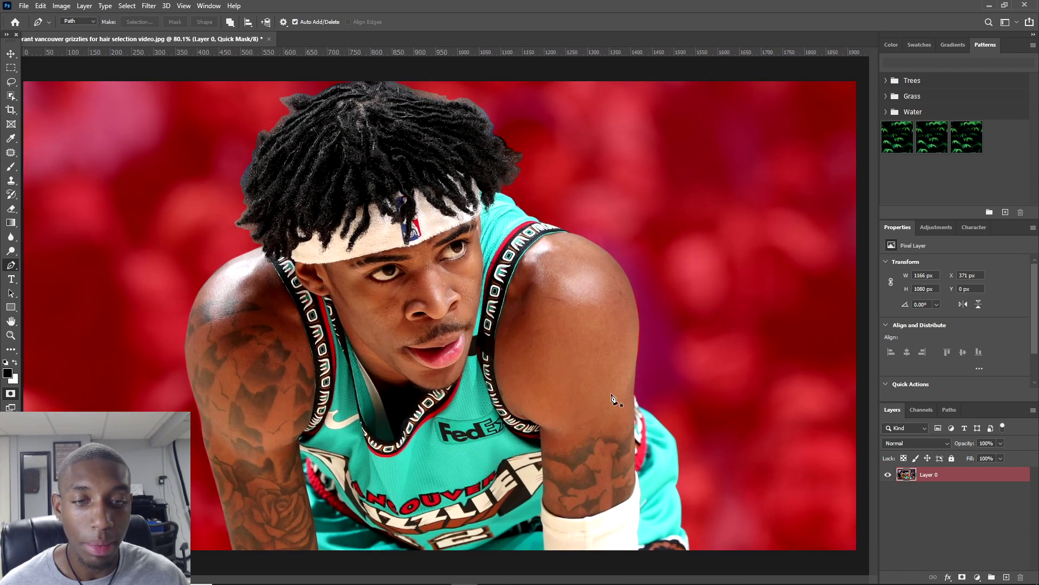
scroll(404, 185, up, 3)
scroll(387, 178, up, 1)
scroll(258, 185, down, 2)
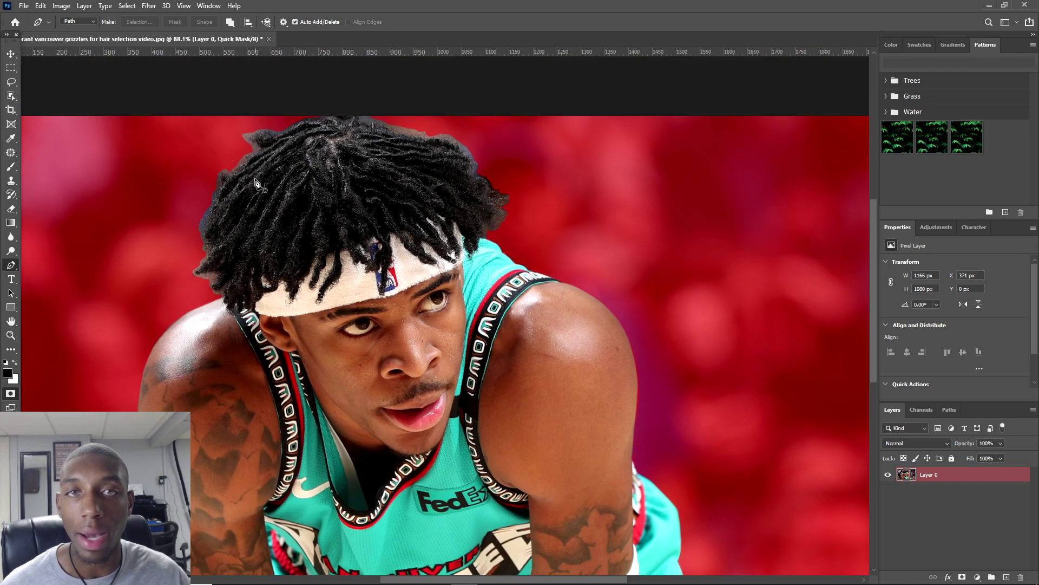
scroll(276, 170, up, 3)
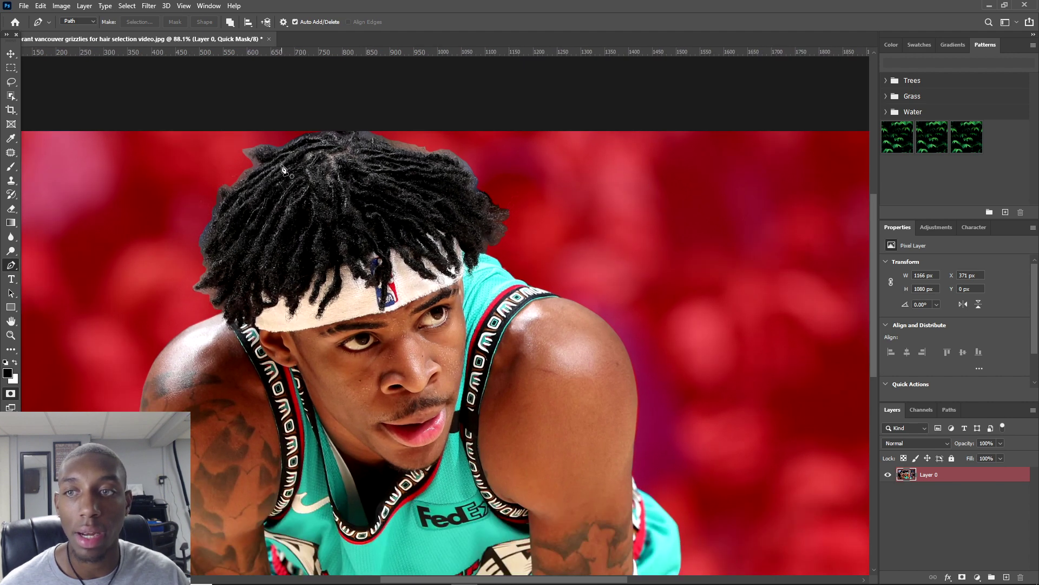
scroll(296, 172, down, 2)
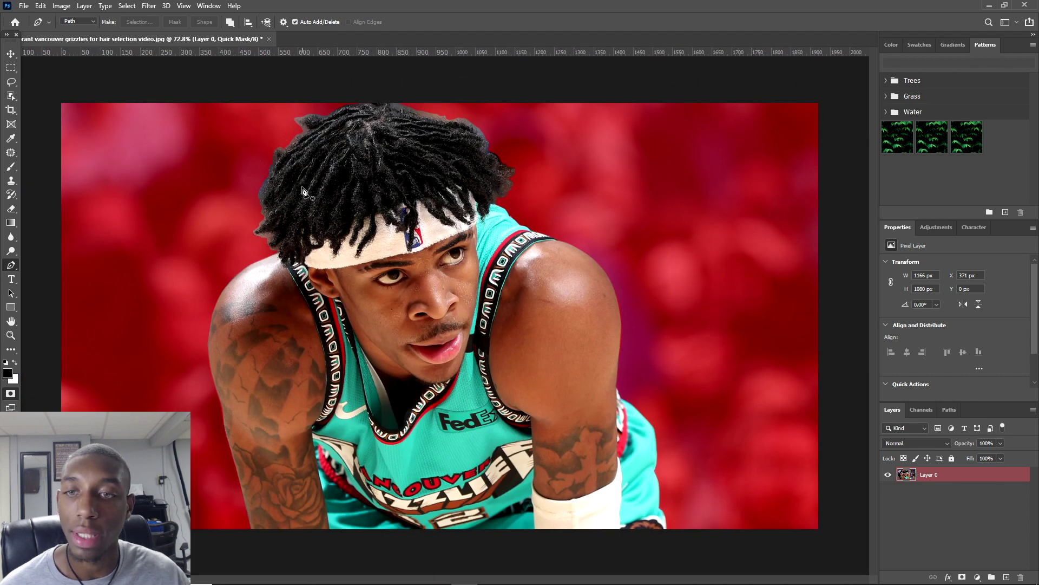
scroll(384, 192, up, 1)
scroll(403, 187, down, 2)
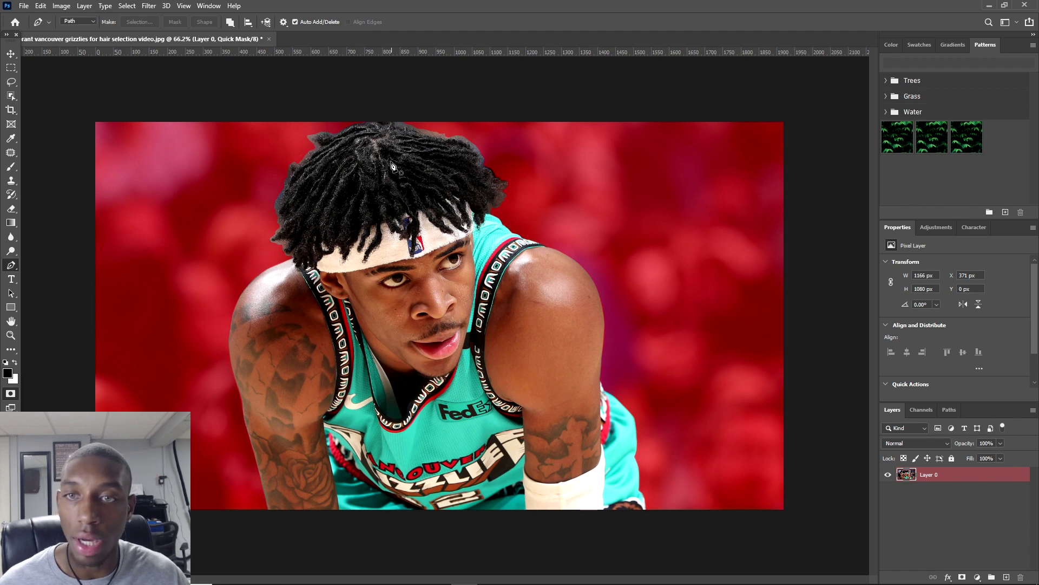
key(q)
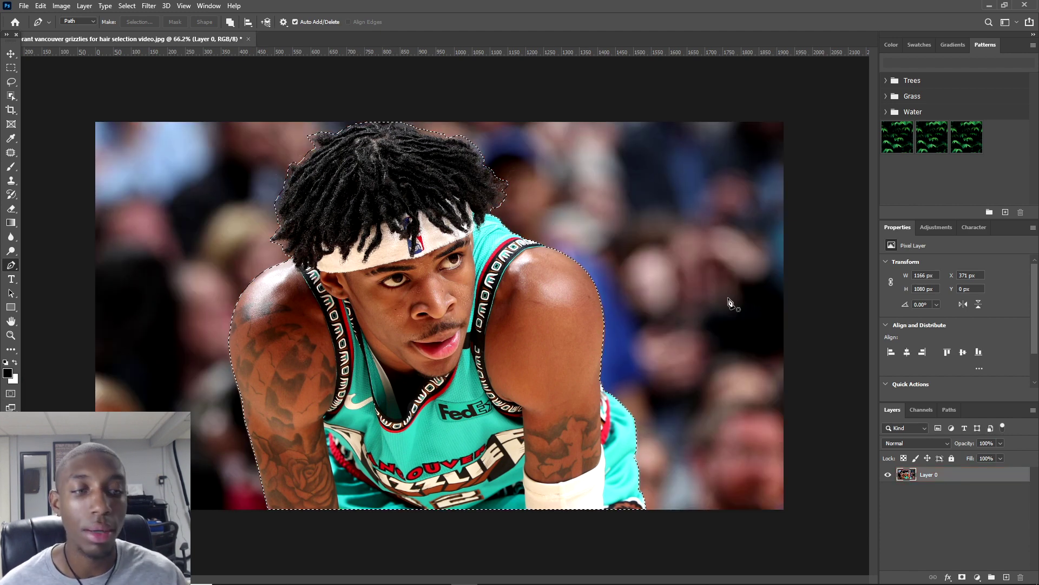
Add a layer mask to Layer 0 from the selection to hide the background.
click(963, 577)
key(ctrl+minus)
key(ctrl+plus)
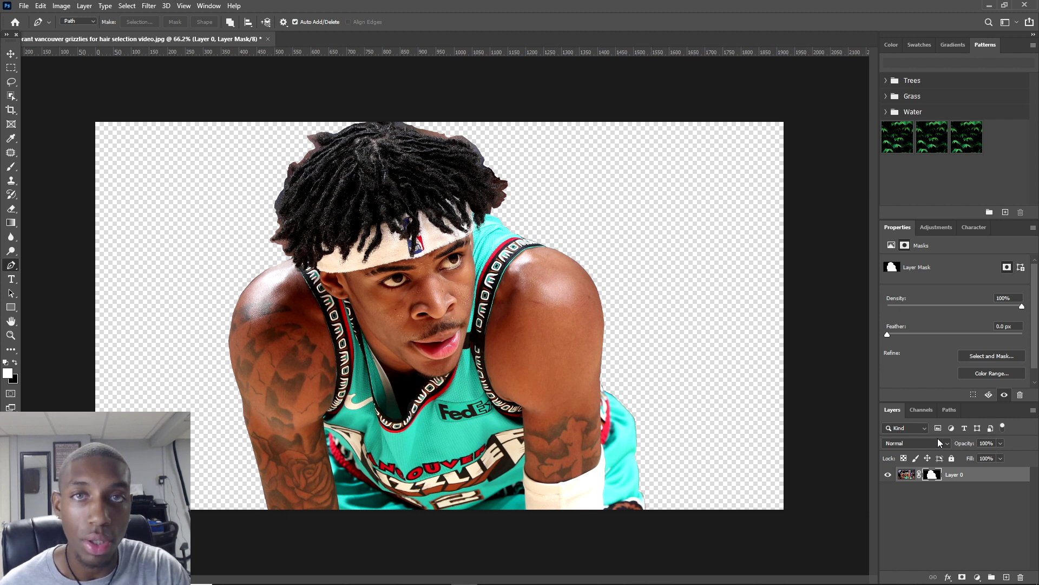
Duplicate the masked Layer 0 and delete the layer mask from the original layer.
key(ctrl+j)
right_click(932, 486)
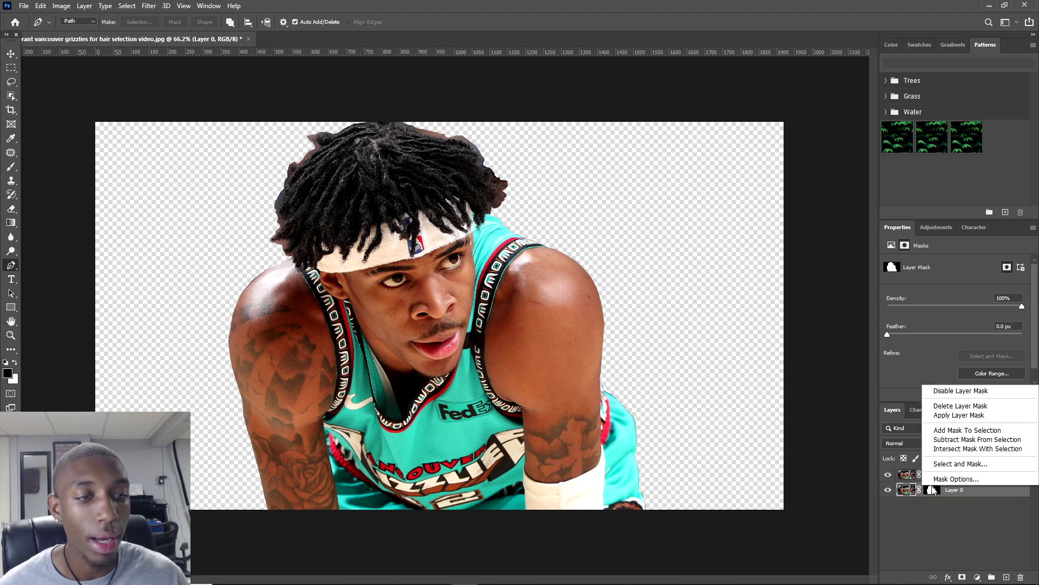
click(943, 406)
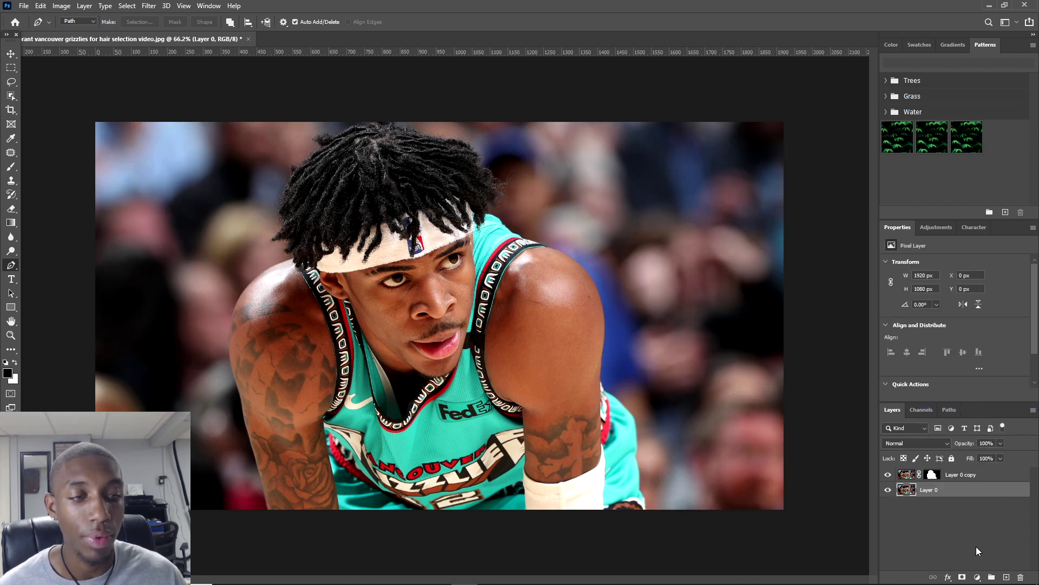
Lock Layer 0 and make Layer 0 copy the active layer.
click(952, 459)
click(902, 477)
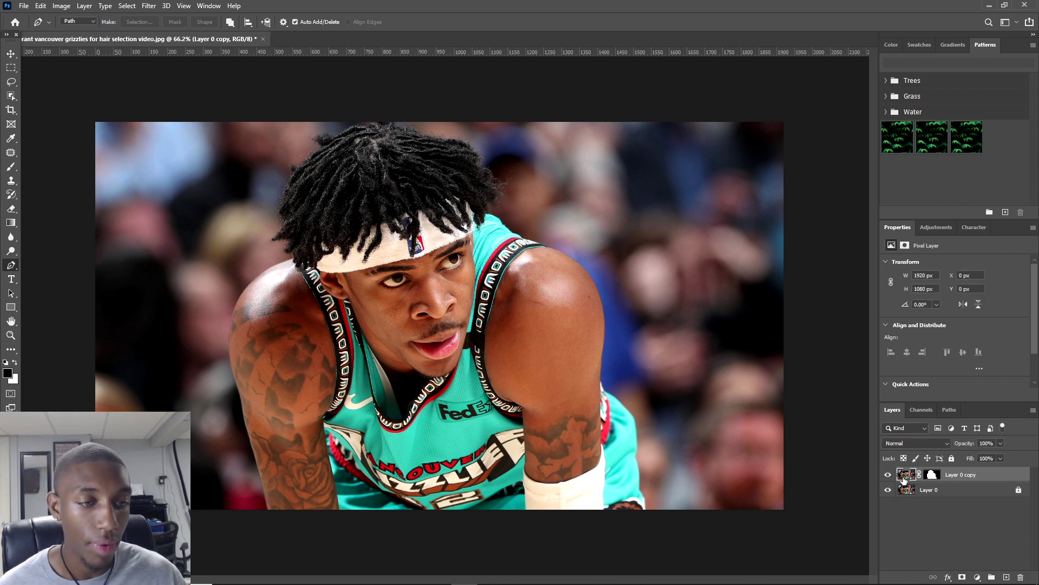
Open Layer 0 copy's layer mask in Select and Mask and set the red overlay's opacity to 79%.
double_click(931, 475)
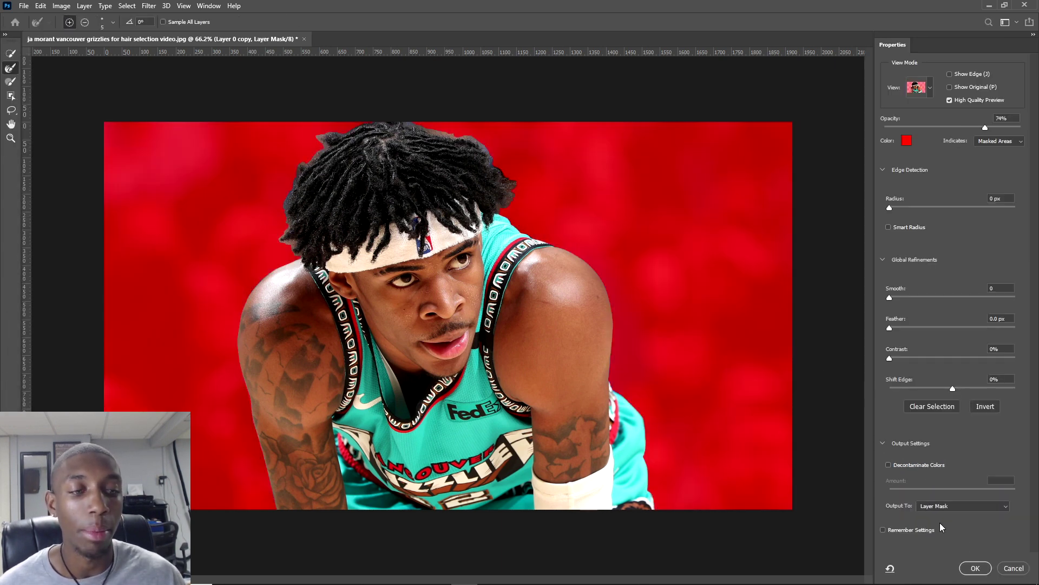
click(1014, 568)
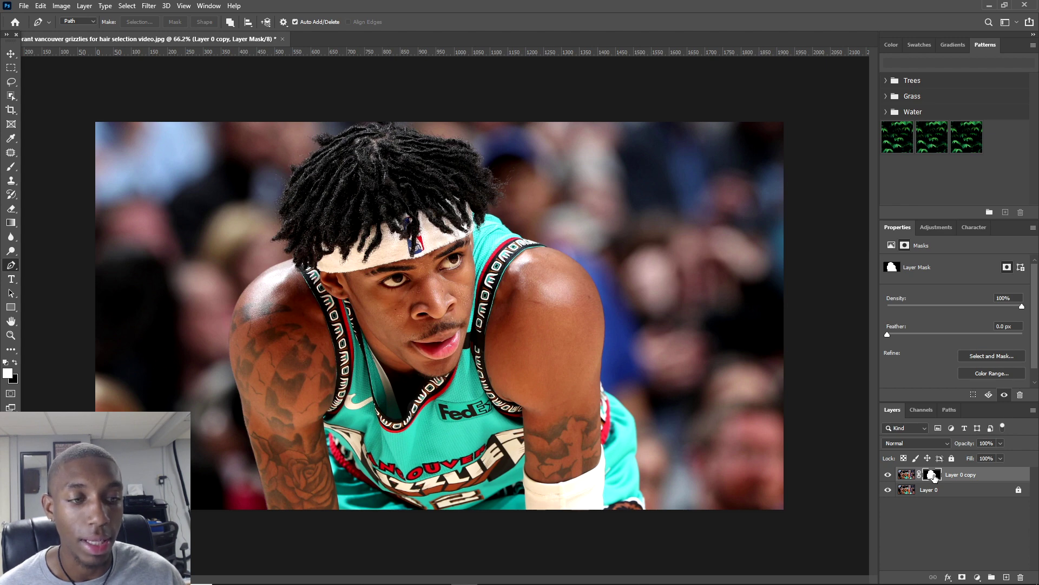
double_click(934, 475)
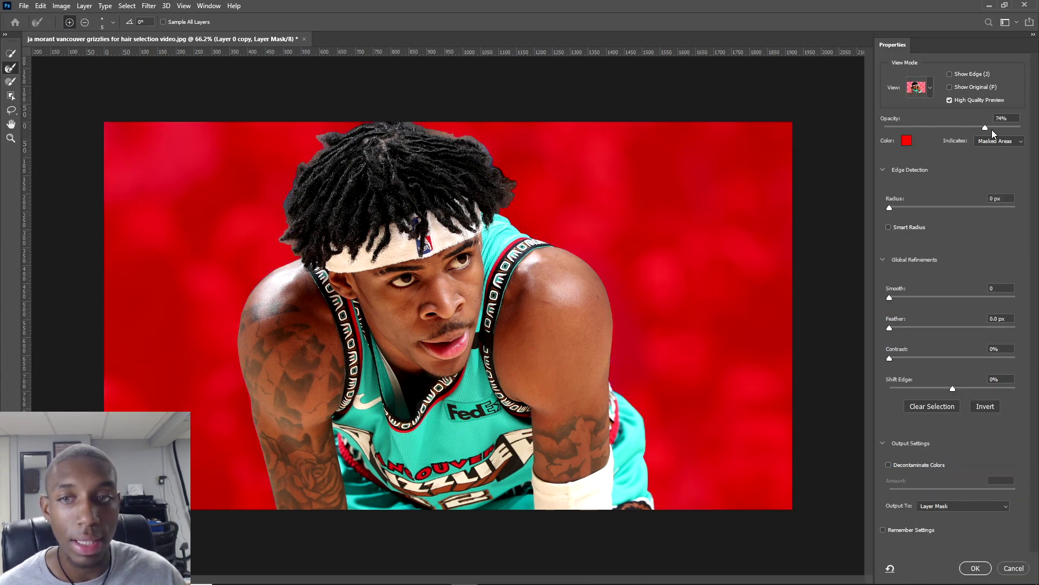
drag(985, 128, 992, 128)
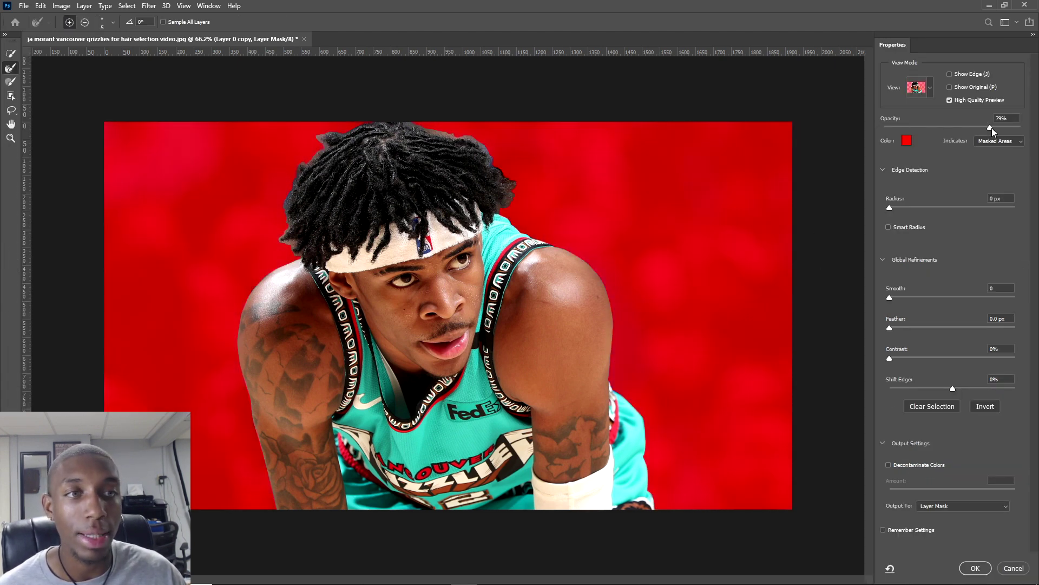
click(906, 142)
click(999, 169)
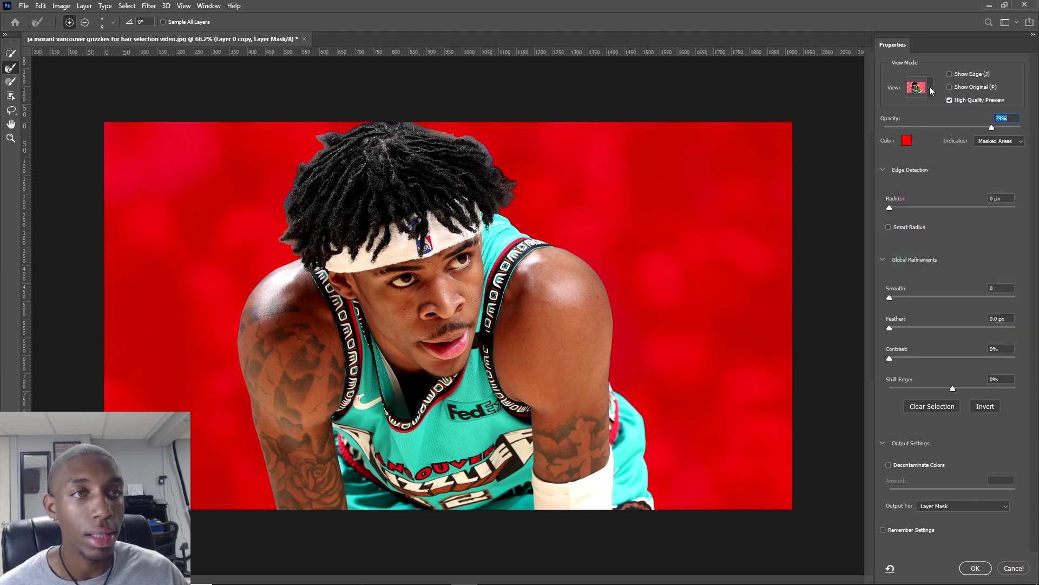
click(930, 88)
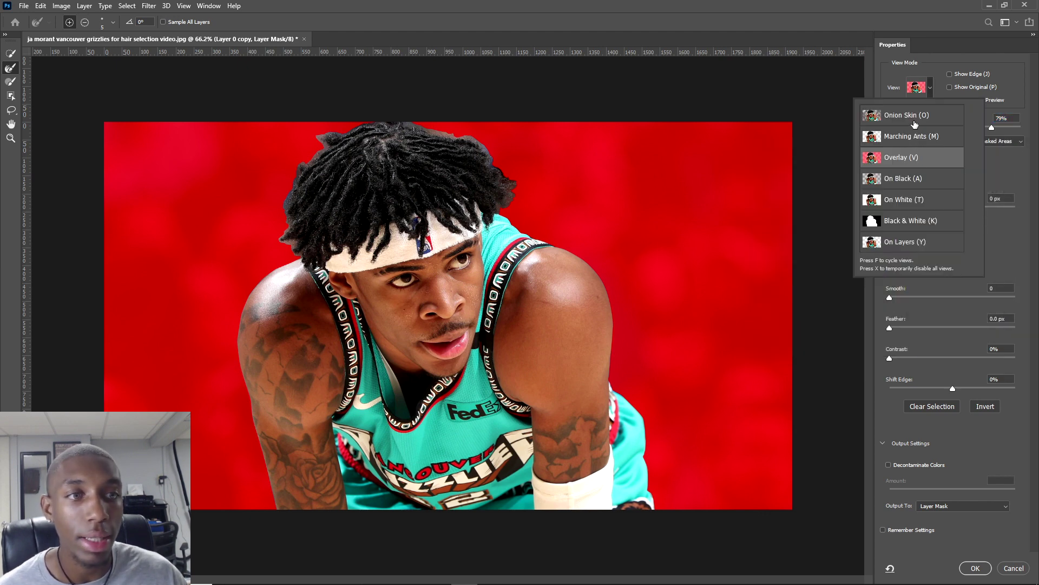
click(928, 92)
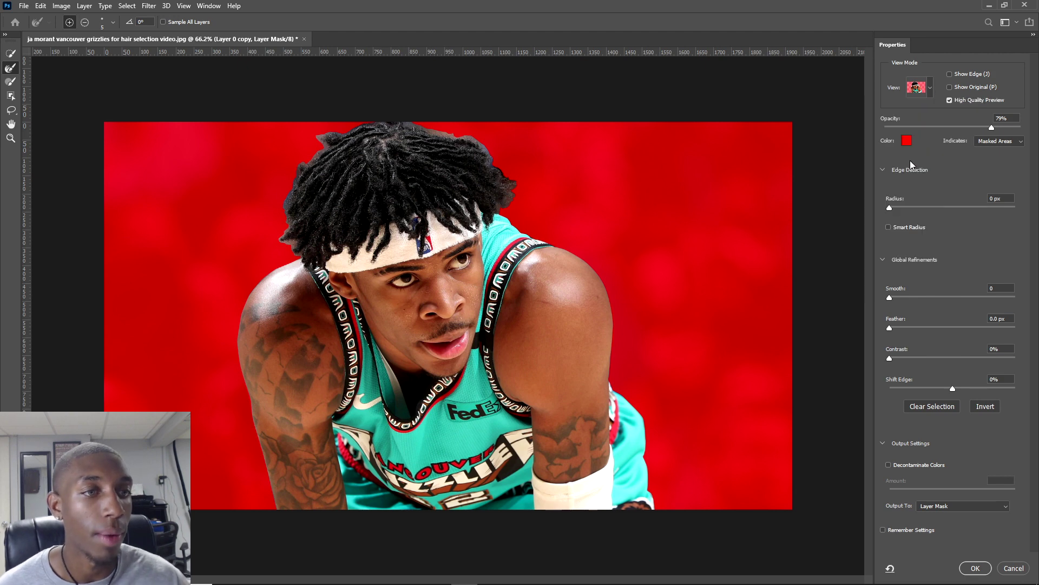
Set the Refine Edge Brush size to 15 and brush along the lower hair edge on the image's left side.
key(alt)
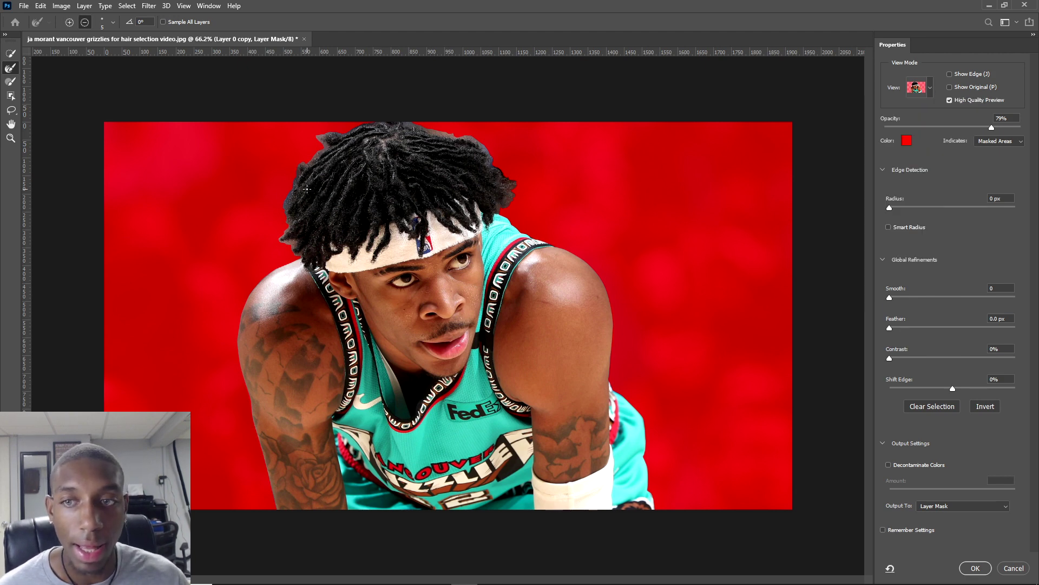
scroll(307, 188, up, 3)
scroll(287, 92, down, 2)
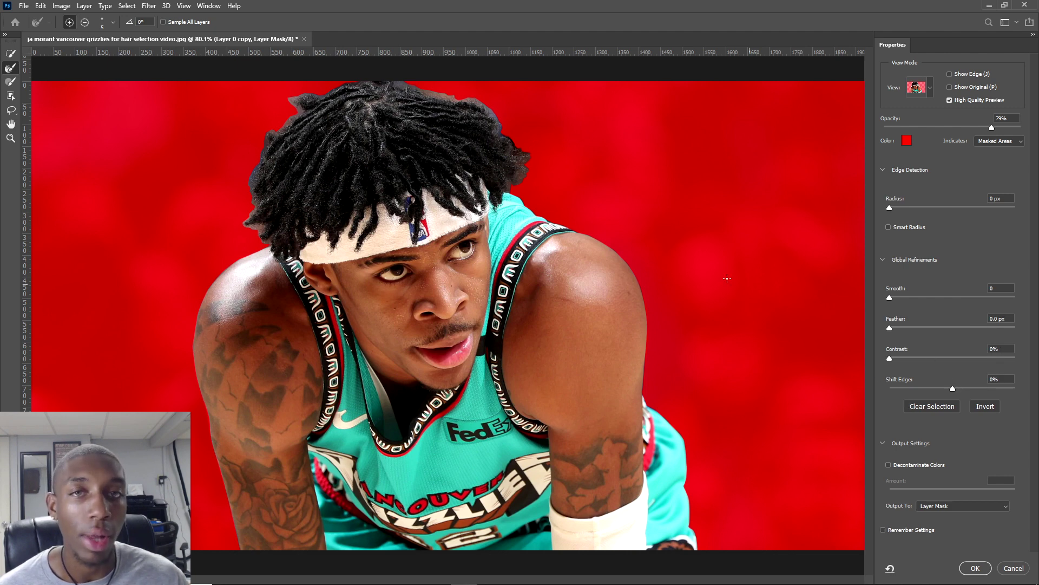
scroll(360, 116, down, 3)
scroll(255, 213, up, 8)
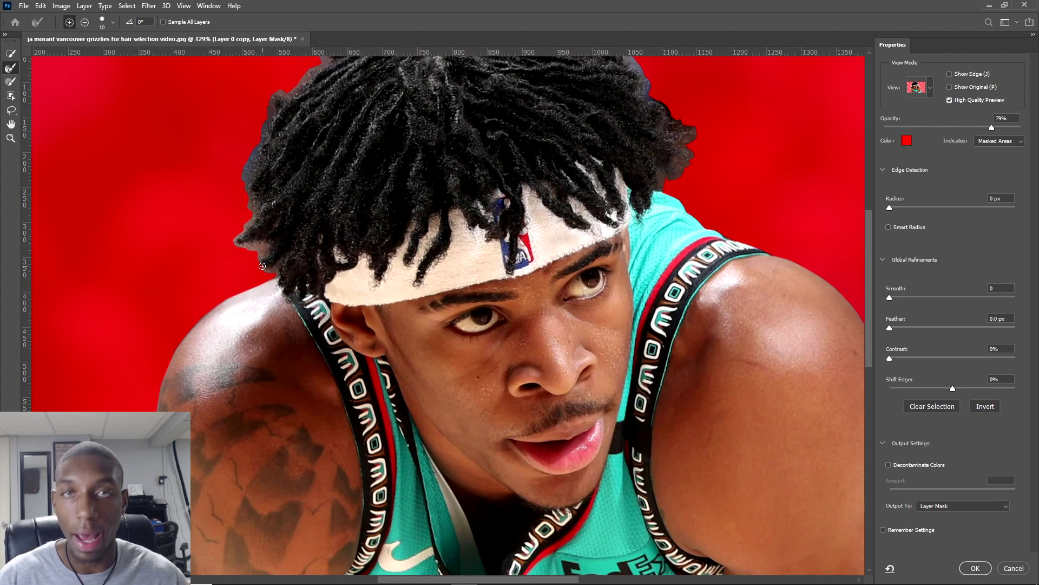
key(bracketright)
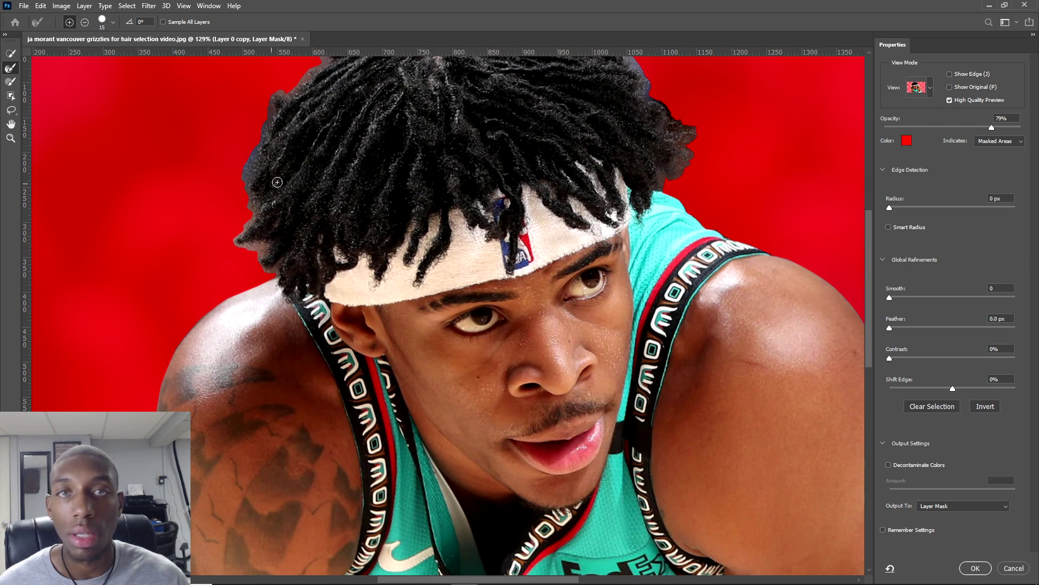
key(alt)
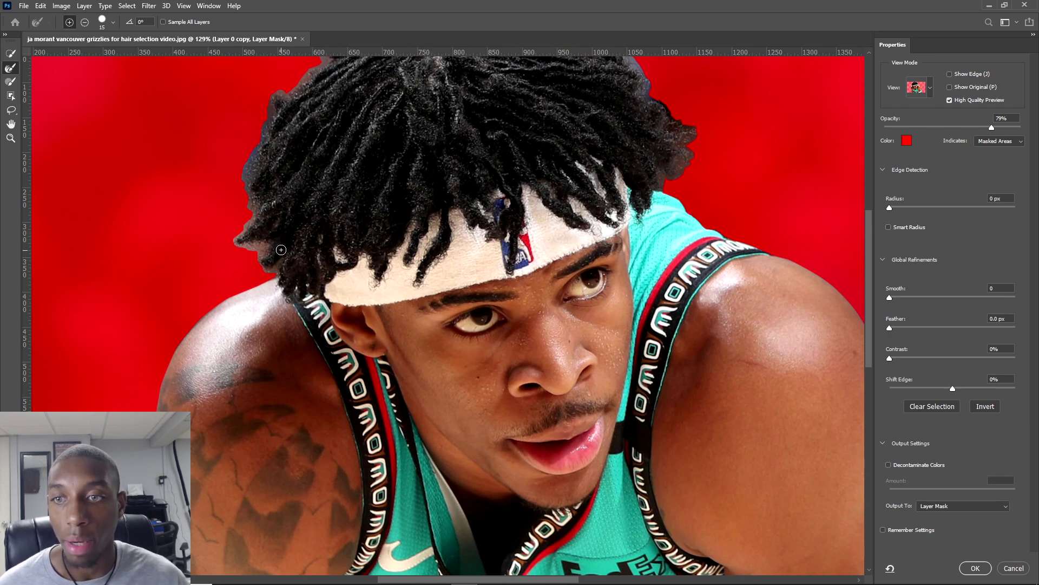
scroll(312, 241, down, 1)
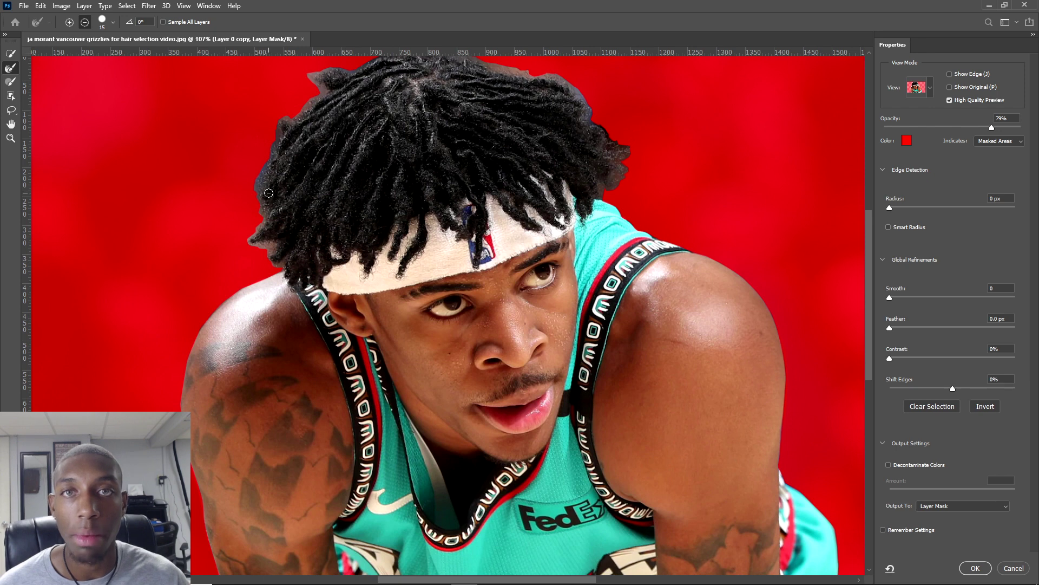
scroll(273, 241, up, 3)
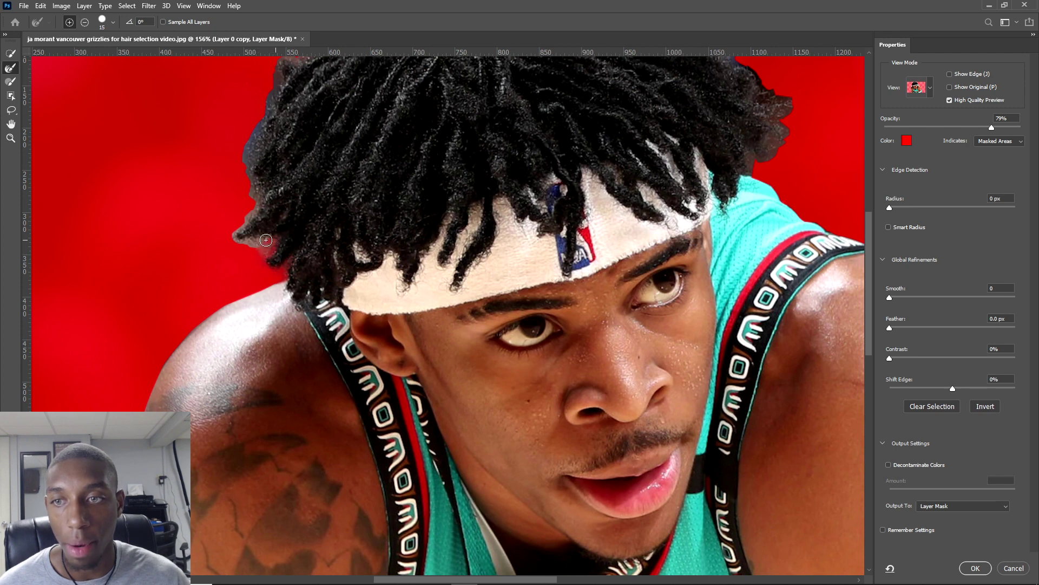
mouse_move(266, 240)
mouse_down()
mouse_move(233, 244)
mouse_move(266, 201)
mouse_move(245, 173)
mouse_move(254, 156)
mouse_move(251, 178)
mouse_move(240, 158)
mouse_move(252, 141)
mouse_up()
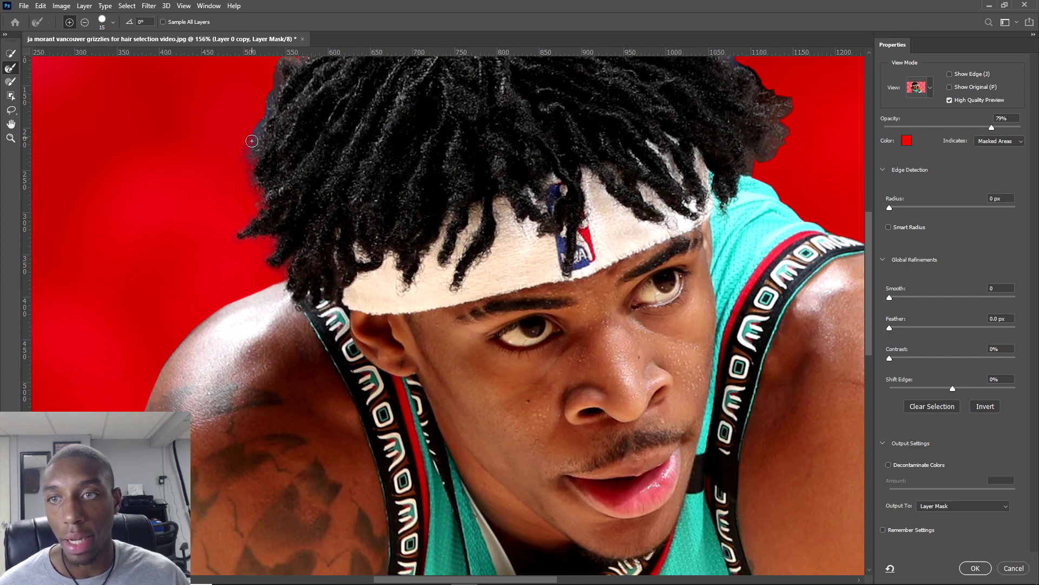
key(alt)
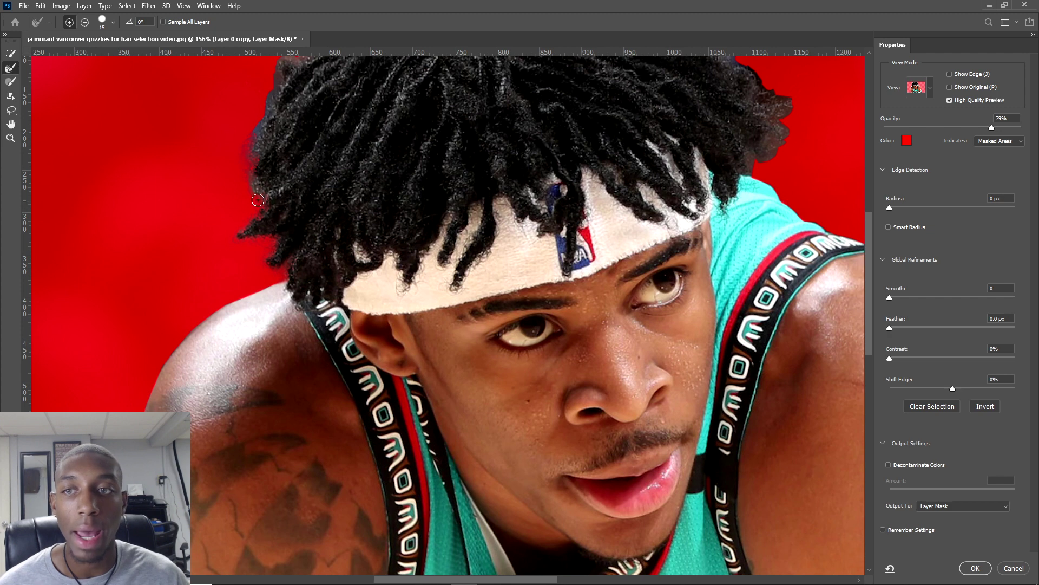
key(alt)
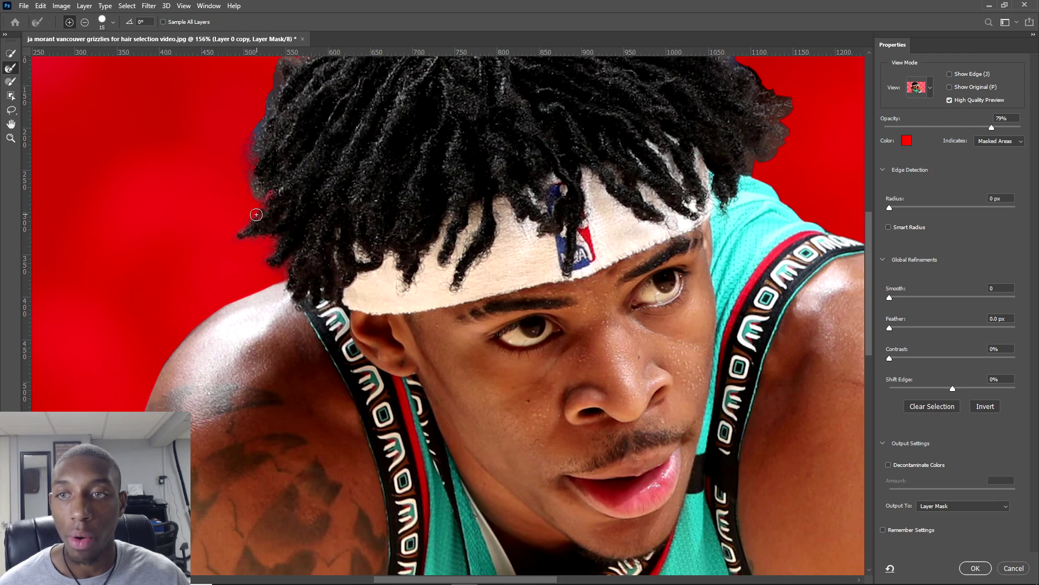
Brush the Refine Edge Brush along the remaining upper-left, top and right-hand hair edges to clear the leftover background.
scroll(257, 190, down, 3)
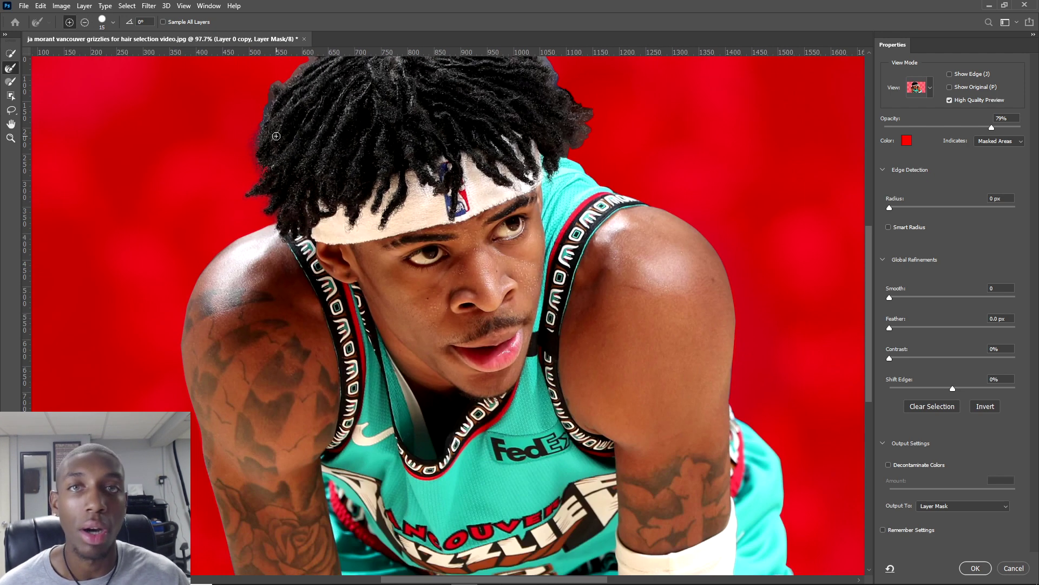
scroll(276, 136, up, 3)
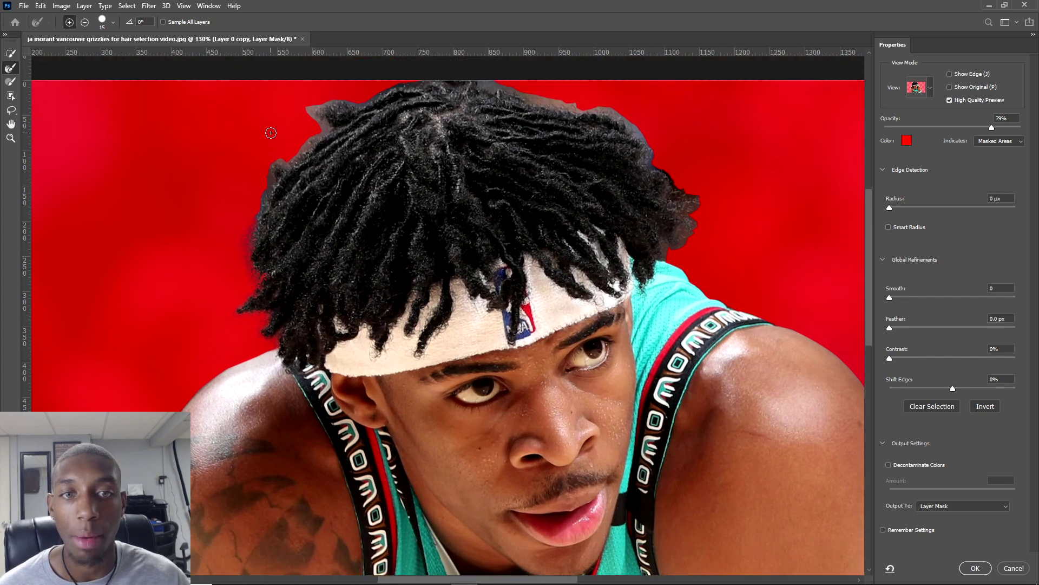
scroll(266, 157, up, 1)
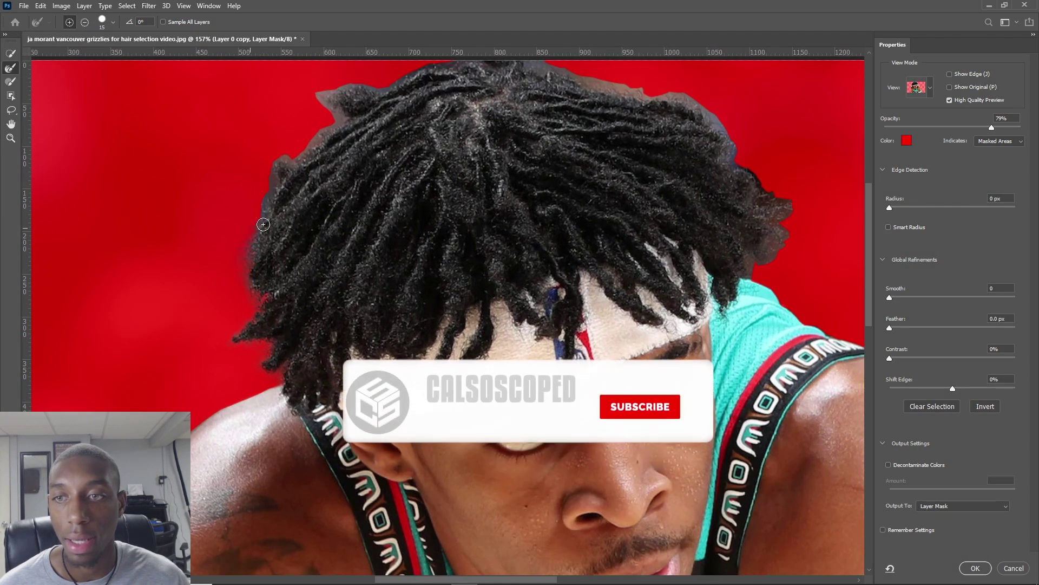
scroll(503, 184, up, 1)
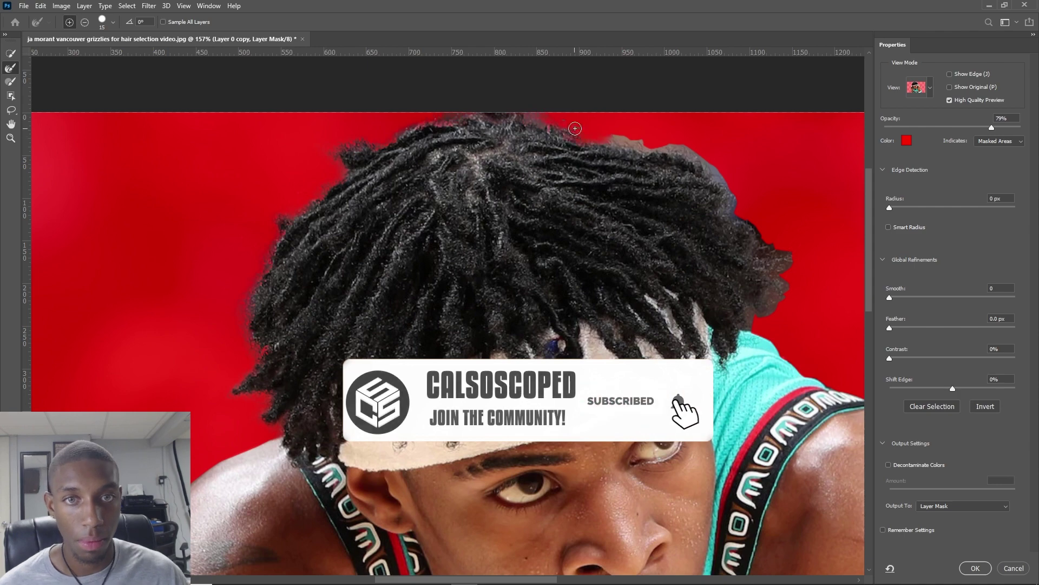
mouse_move(732, 203)
mouse_down()
mouse_move(769, 246)
mouse_move(770, 307)
mouse_move(748, 322)
mouse_up()
scroll(547, 255, down, 4)
scroll(547, 255, up, 4)
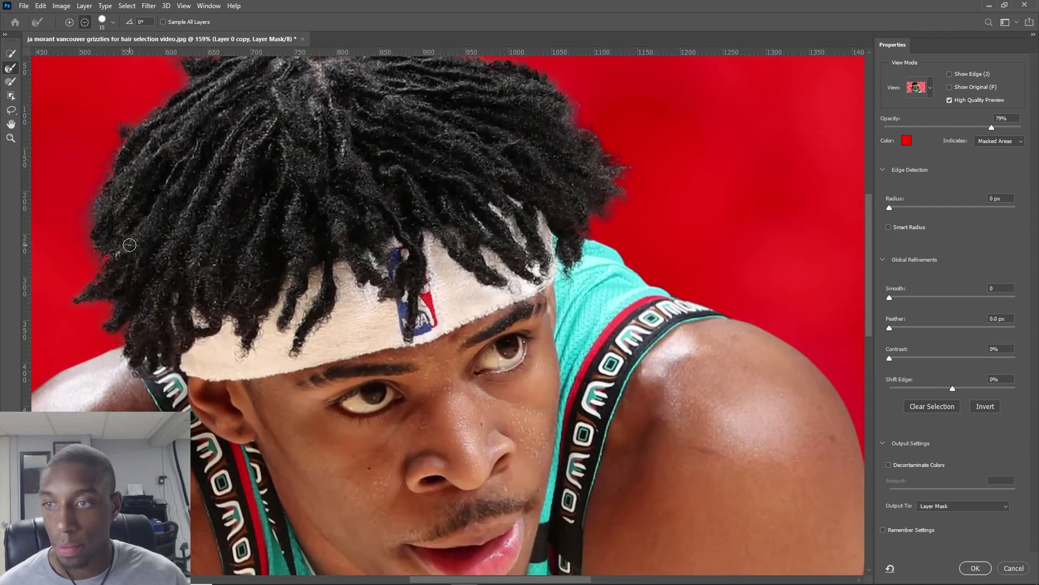
Examine the refined hair edges around the whole head against the red overlay, both close up and from farther out.
scroll(128, 243, down, 2)
scroll(277, 141, down, 2)
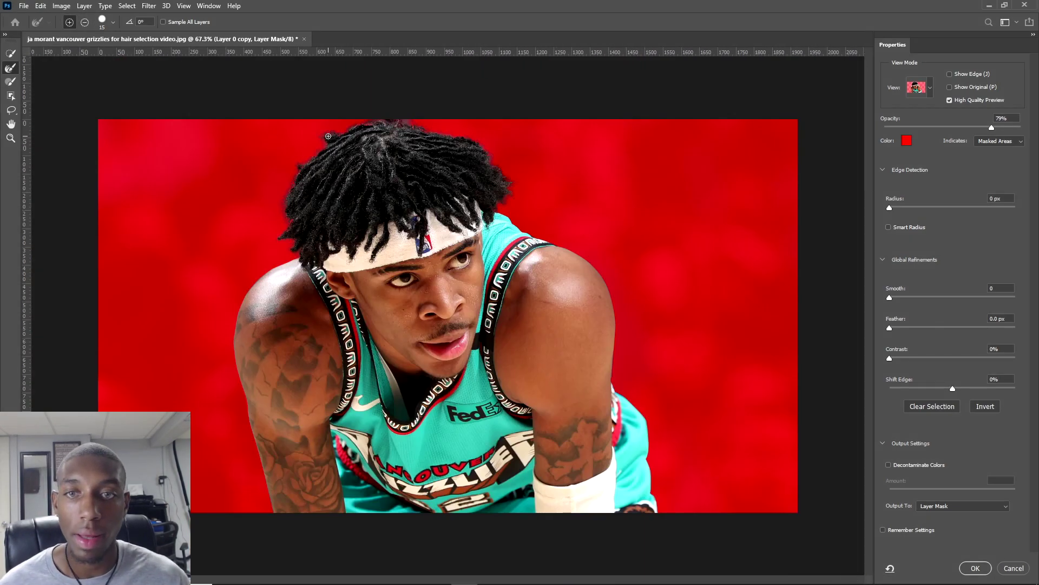
scroll(293, 179, up, 3)
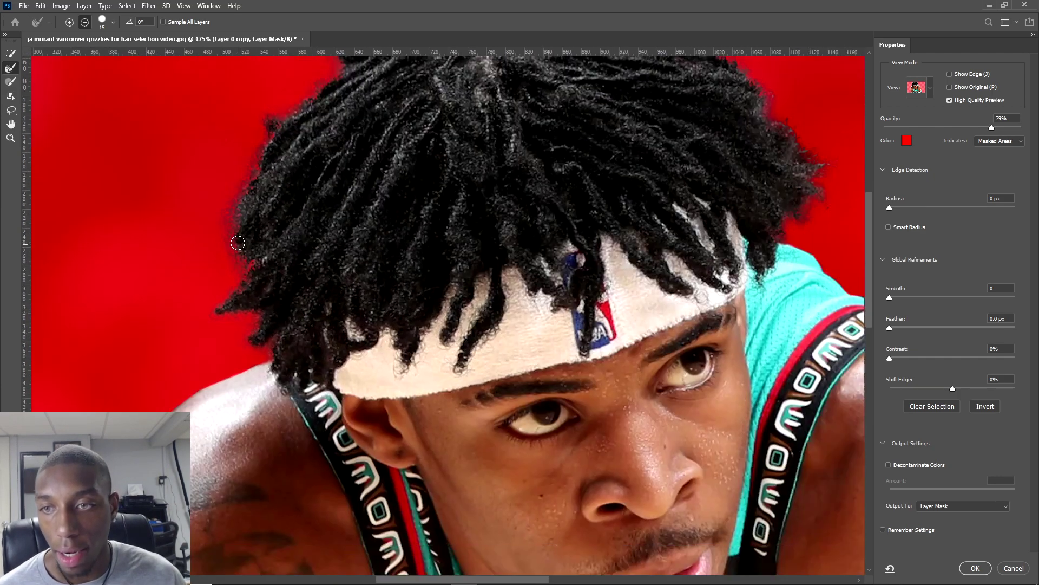
scroll(239, 230, down, 2)
scroll(281, 208, up, 4)
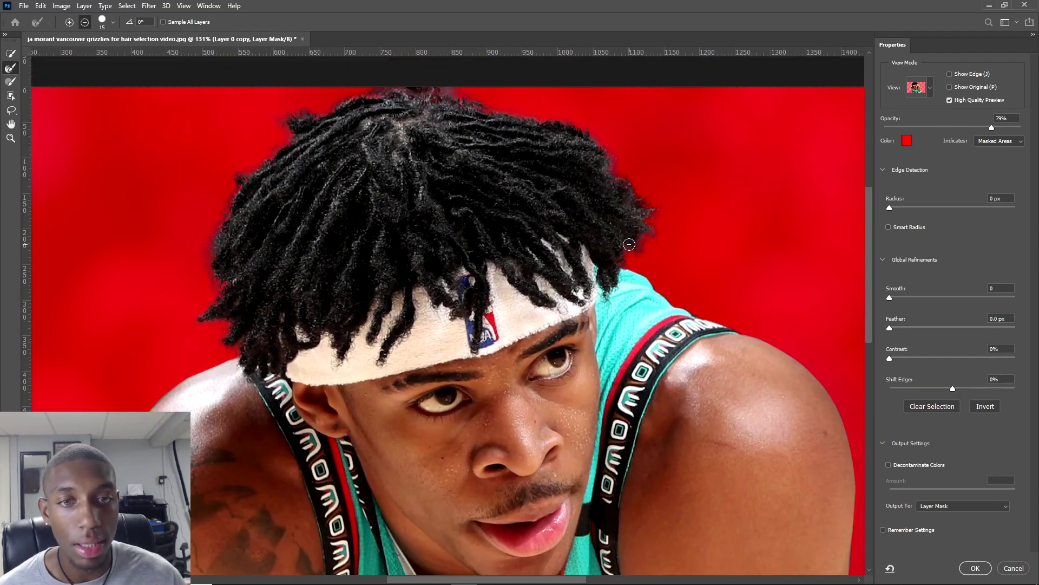
scroll(580, 179, down, 2)
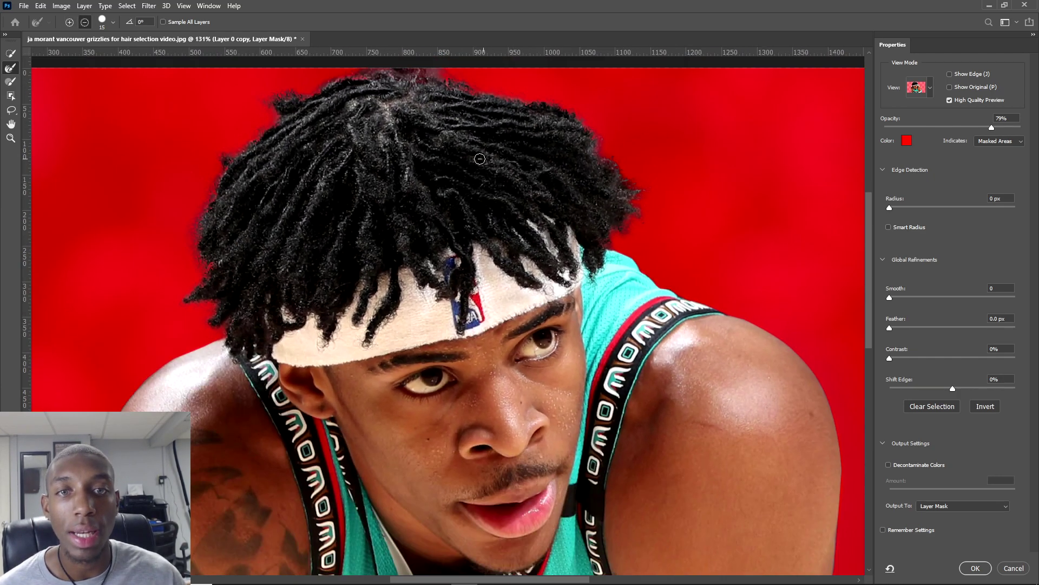
scroll(610, 165, up, 2)
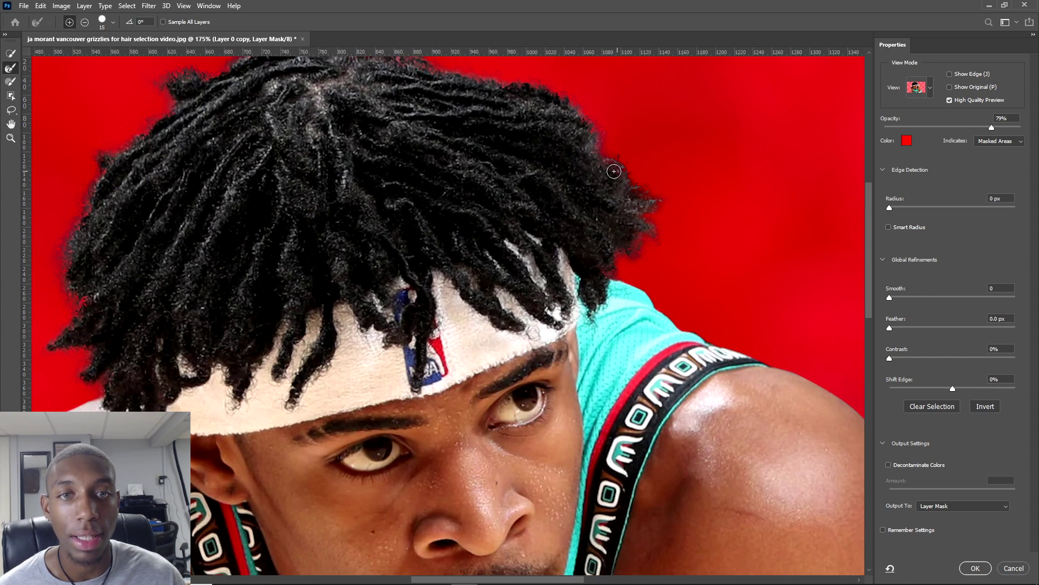
scroll(351, 119, down, 3)
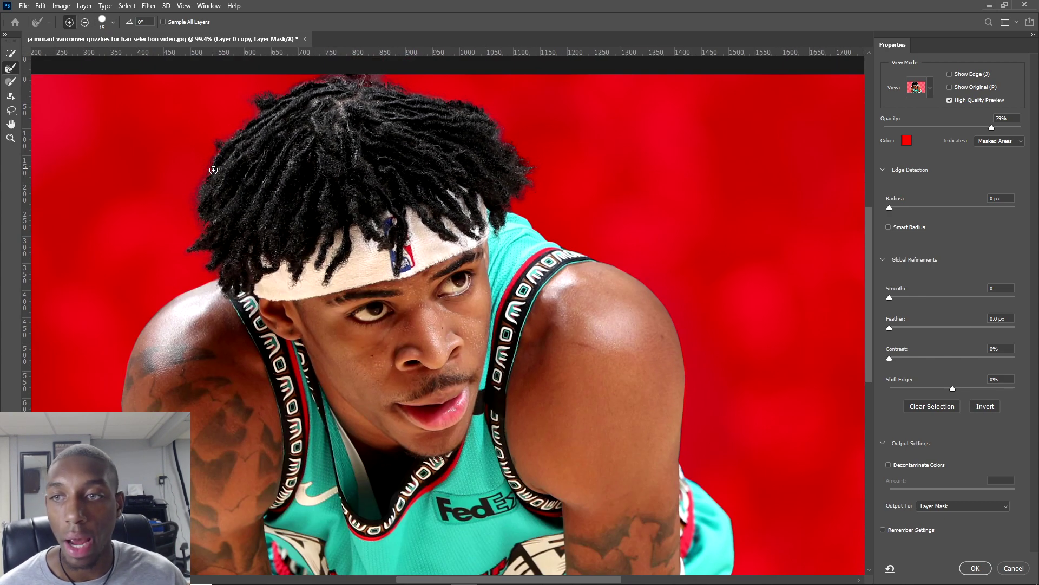
scroll(306, 149, up, 1)
scroll(375, 106, up, 4)
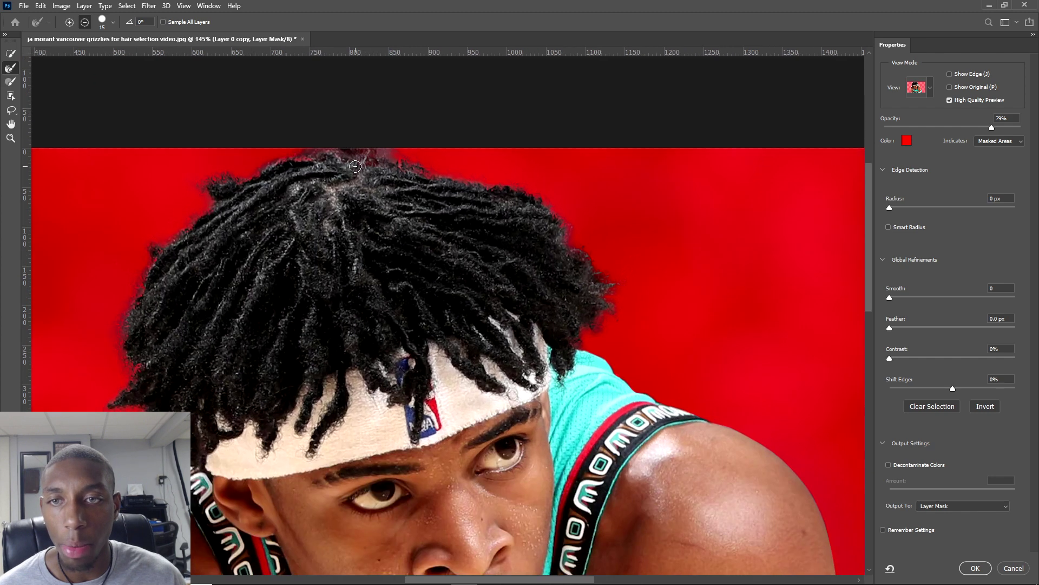
scroll(352, 165, down, 5)
scroll(335, 196, up, 1)
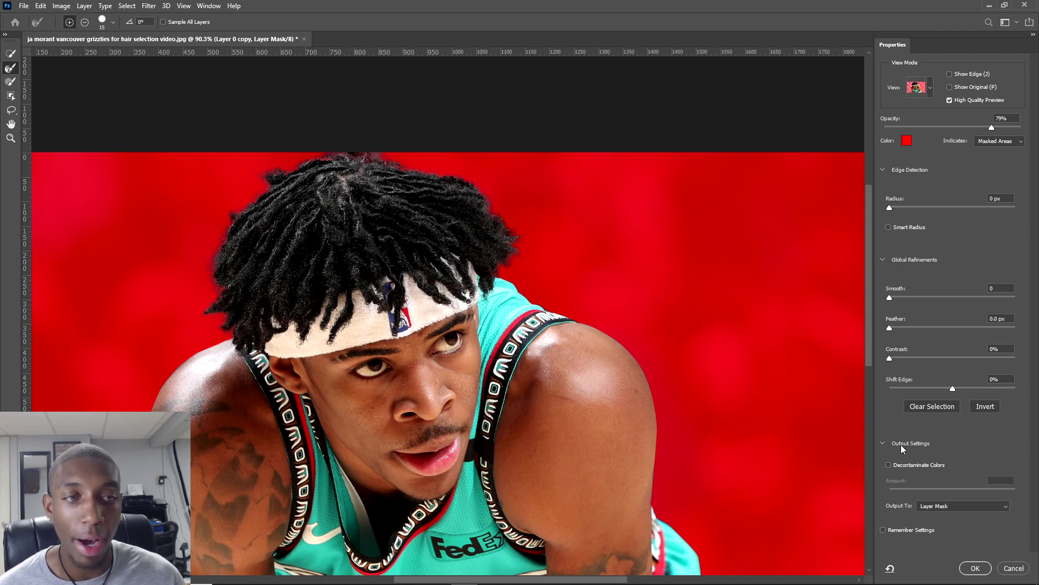
Enable Decontaminate Colors at 74% and output the refined cutout to a new layer with a layer mask.
mouse_move(891, 328)
mouse_down()
mouse_move(952, 326)
mouse_move(885, 328)
mouse_up()
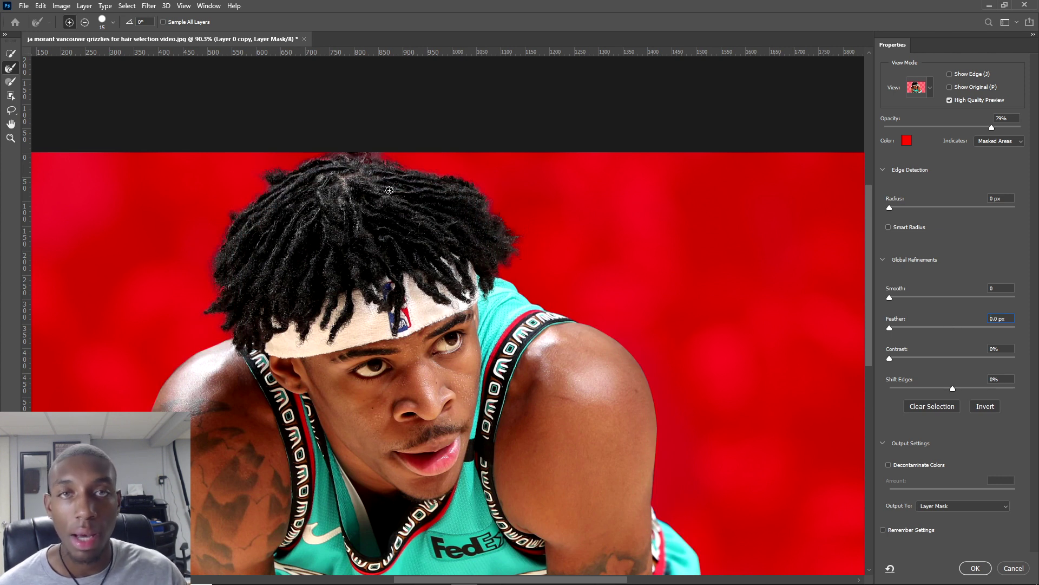
click(889, 465)
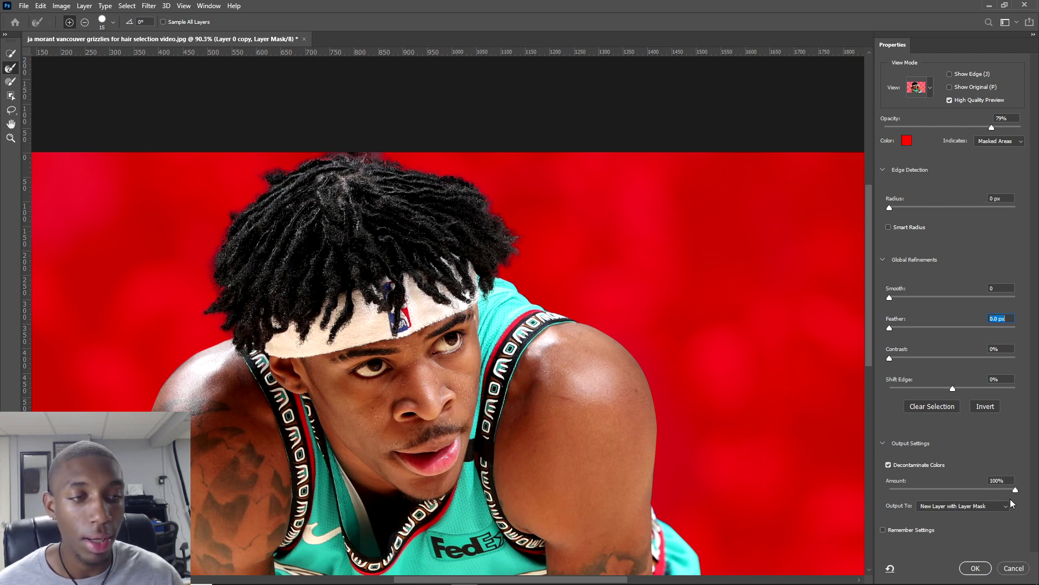
drag(1015, 489, 983, 490)
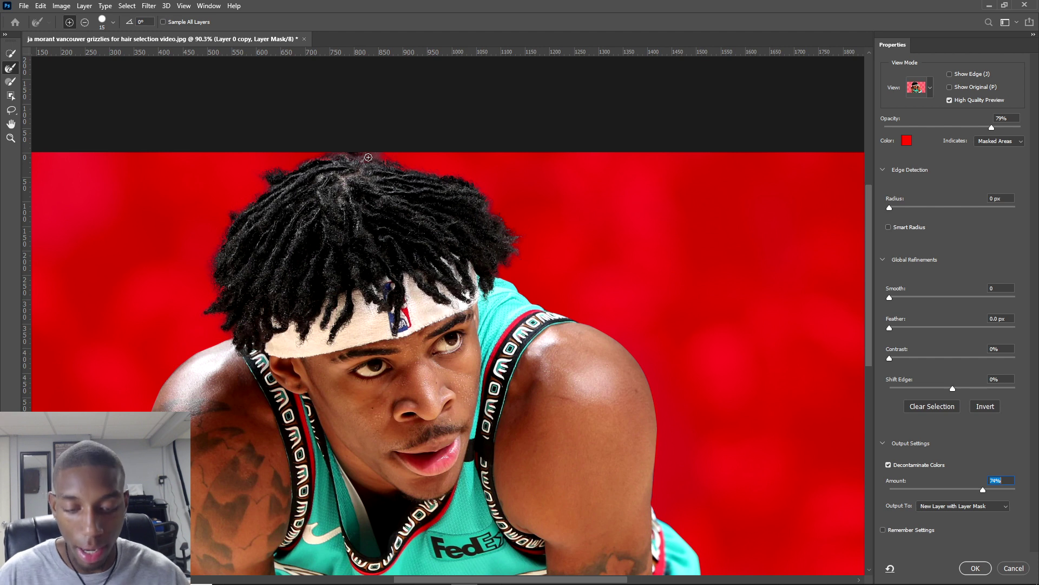
key(bracketright)
key(bracketright)
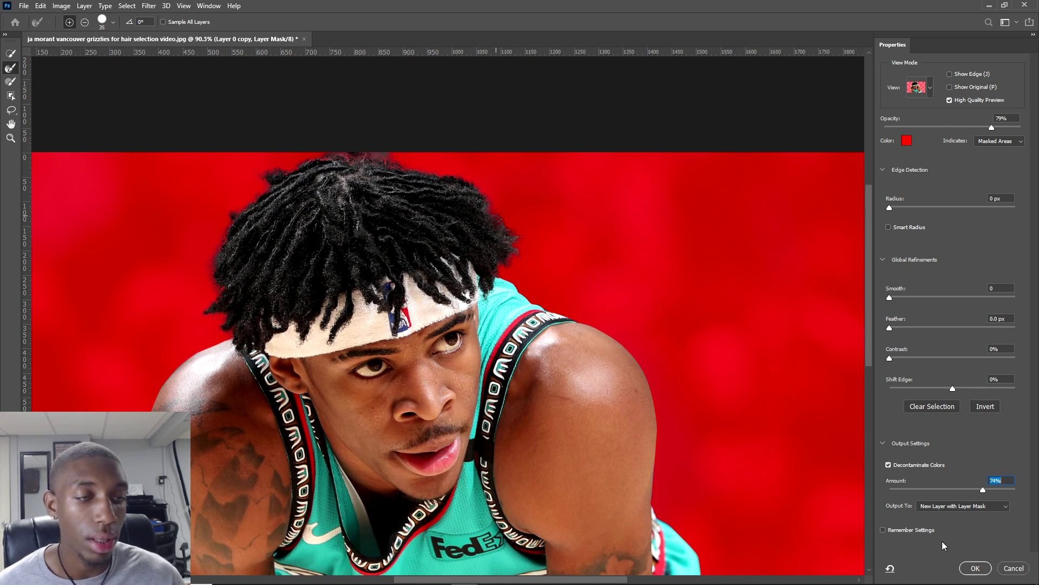
click(975, 568)
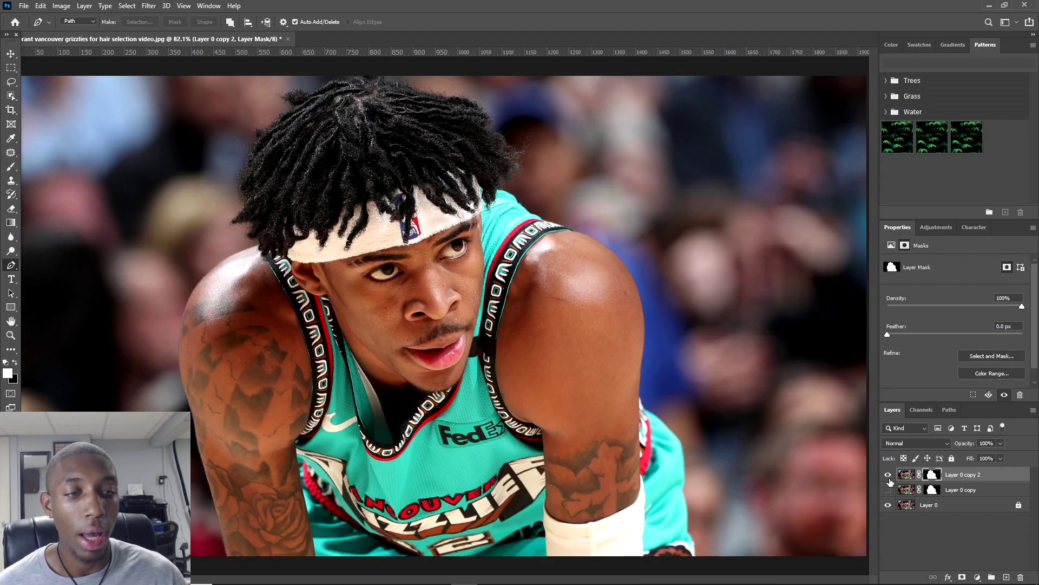
Hide the original Layer 0 and examine the cutout's hair edges against transparency.
click(888, 506)
scroll(346, 139, down, 3)
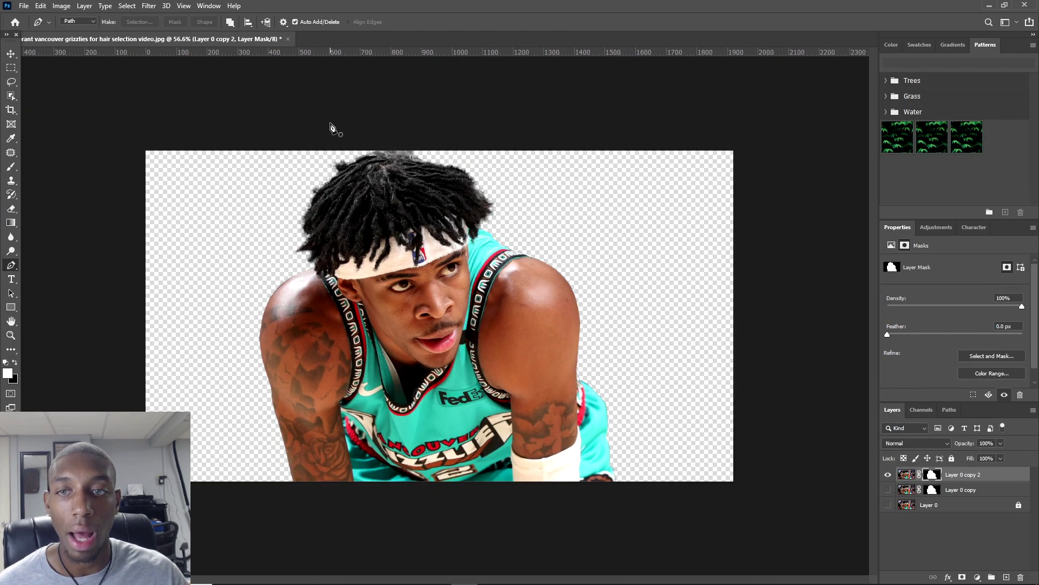
scroll(334, 130, up, 3)
click(888, 505)
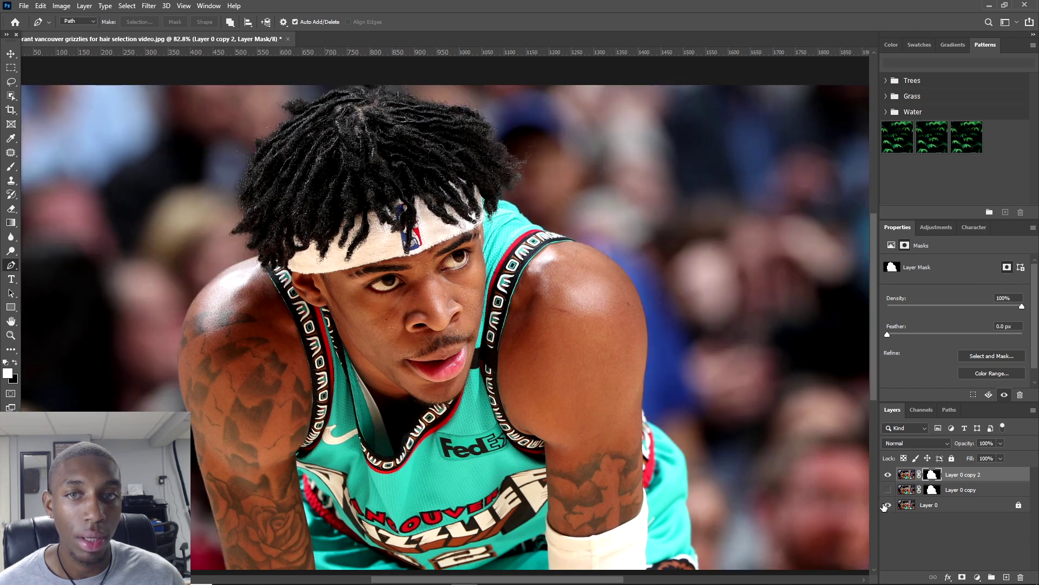
click(888, 504)
scroll(331, 100, down, 2)
scroll(338, 106, up, 2)
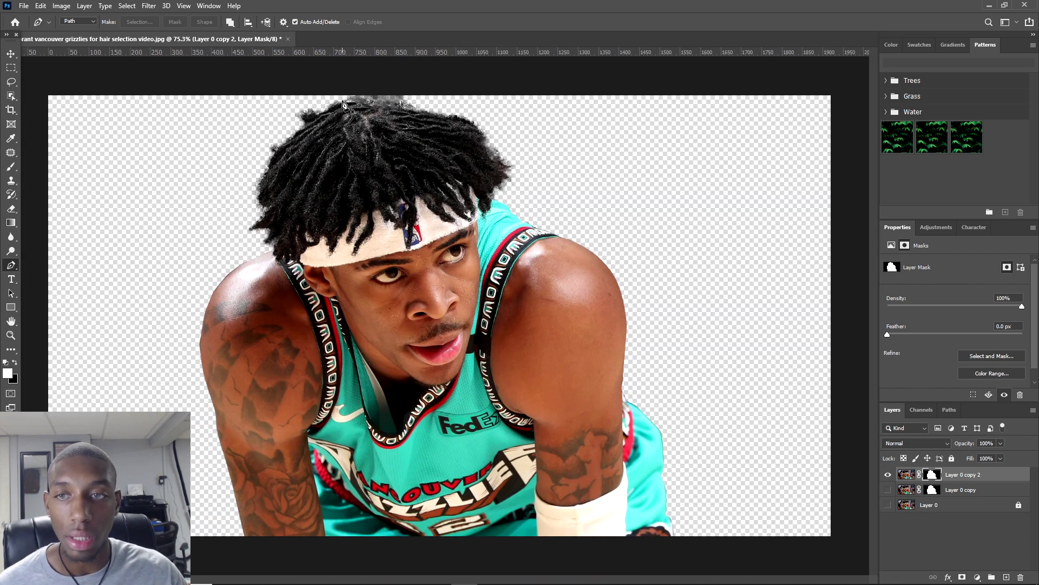
scroll(355, 111, up, 2)
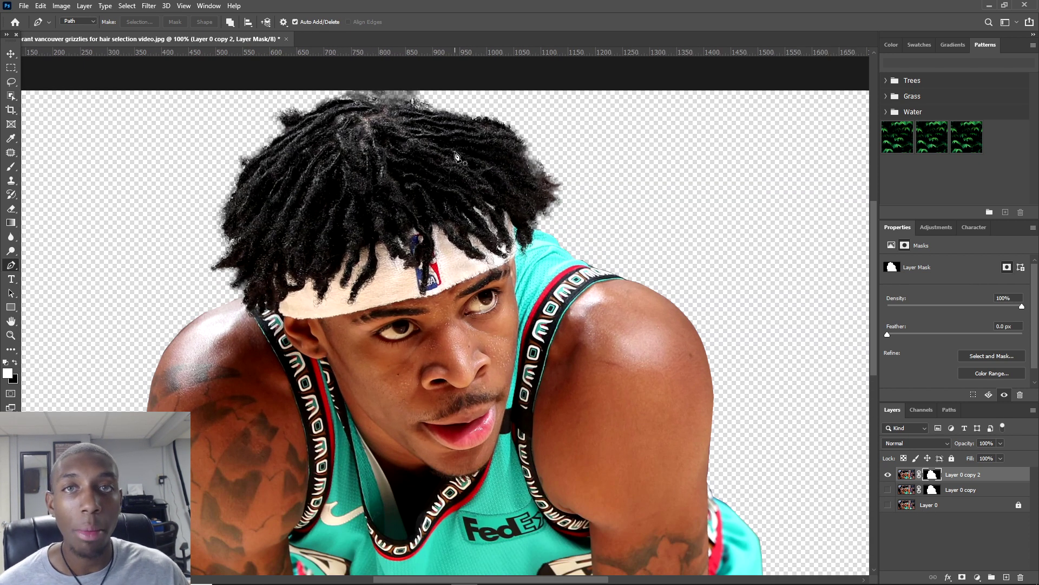
scroll(395, 151, down, 2)
scroll(322, 132, up, 1)
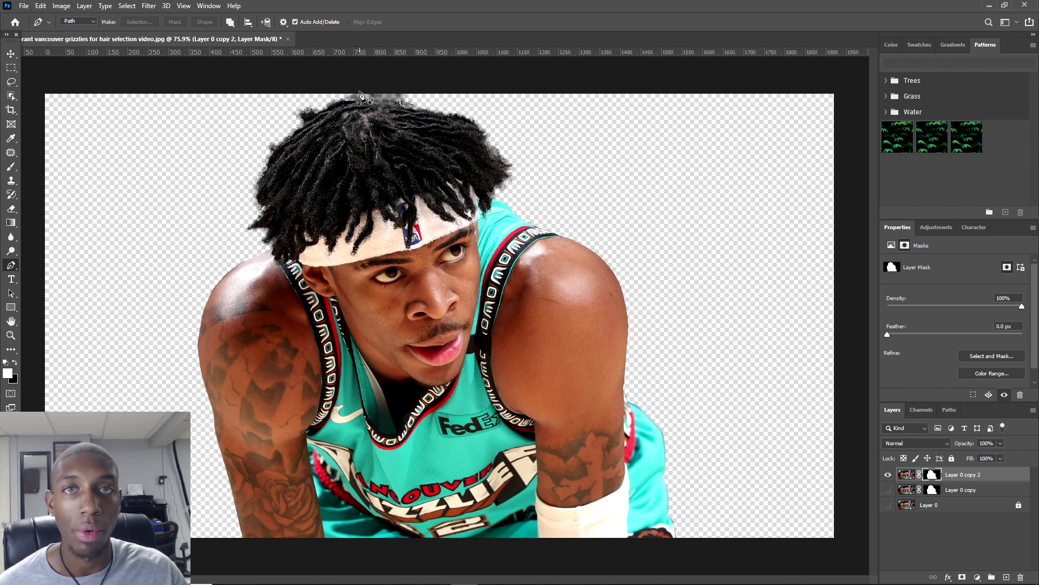
scroll(362, 97, up, 1)
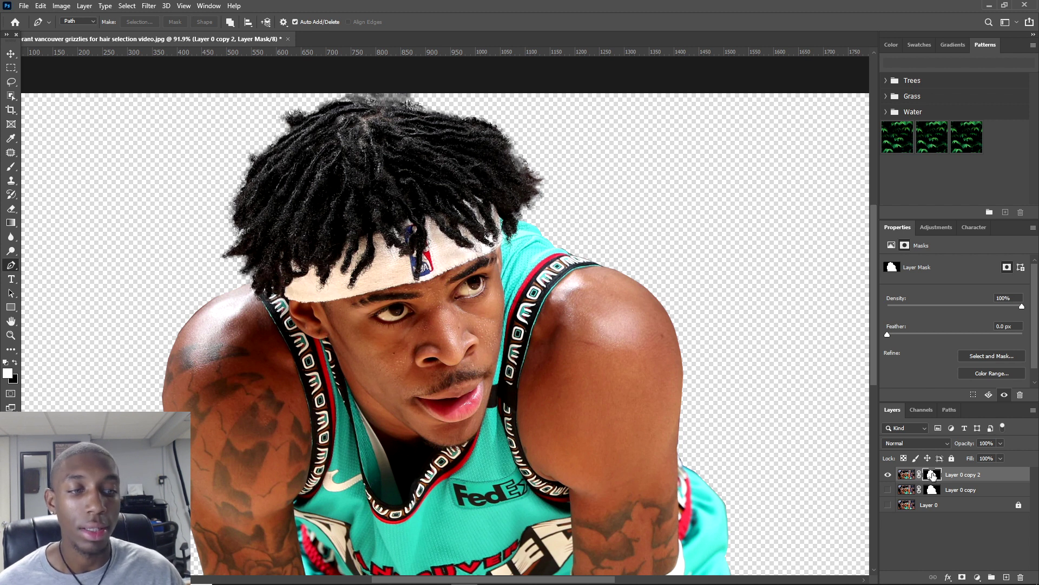
scroll(445, 179, down, 1)
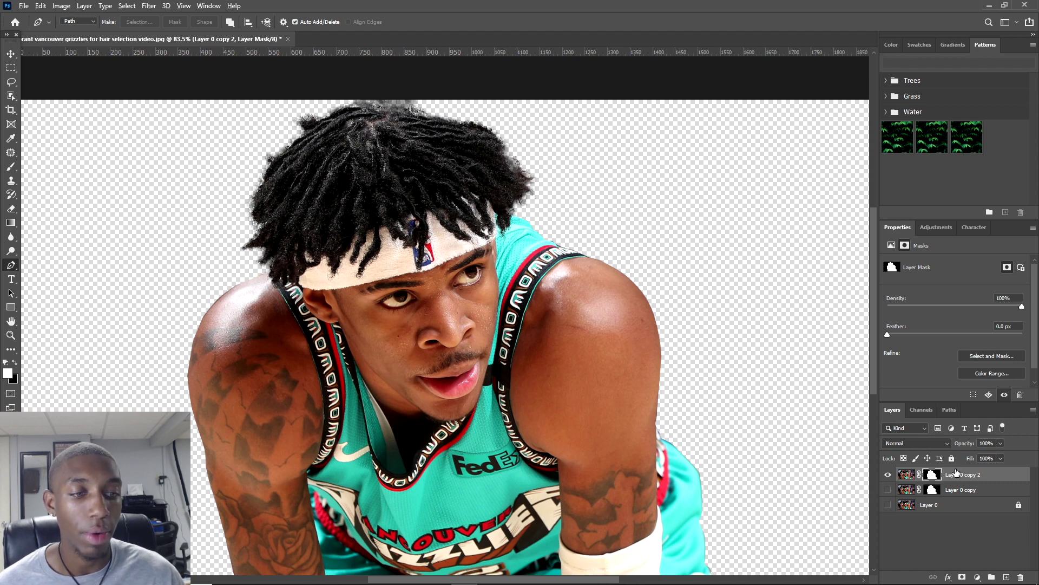
Display the layer mask of Layer 0 copy 2 on its own and examine its hair outline.
alt+click(931, 475)
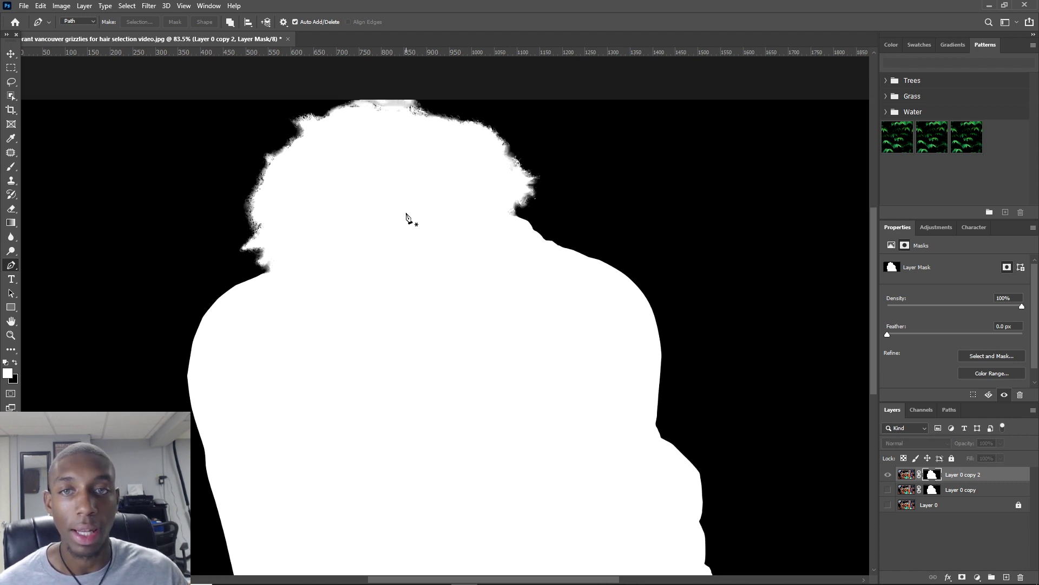
scroll(269, 93, down, 1)
scroll(450, 128, up, 1)
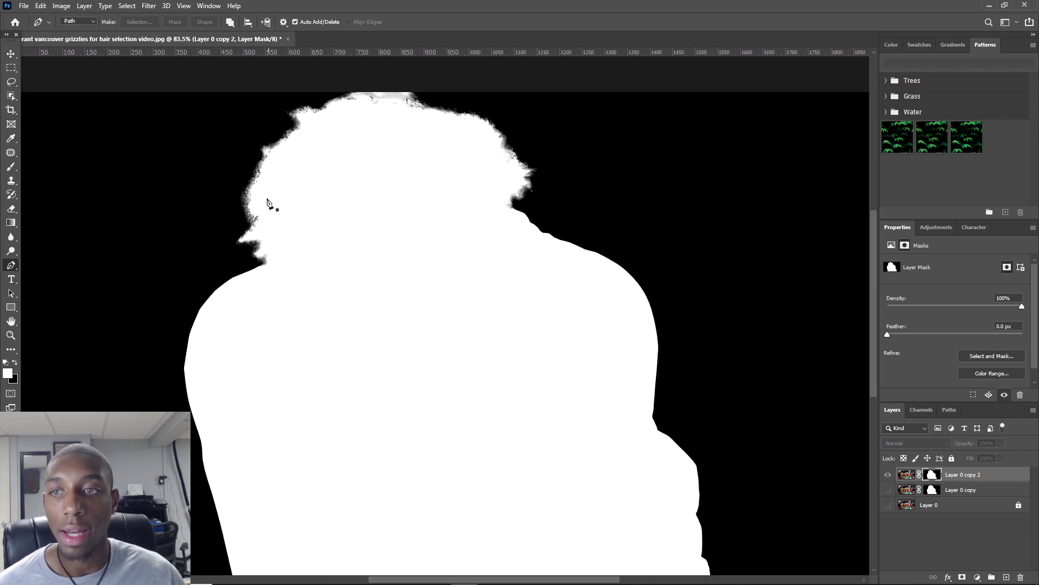
scroll(255, 214, up, 1)
scroll(256, 214, down, 1)
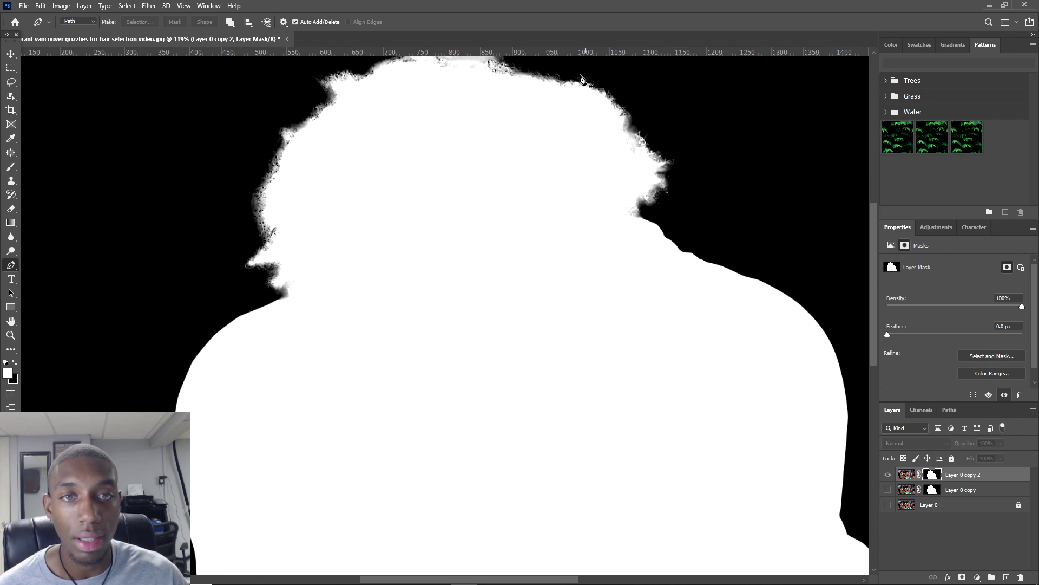
scroll(787, 349, up, 1)
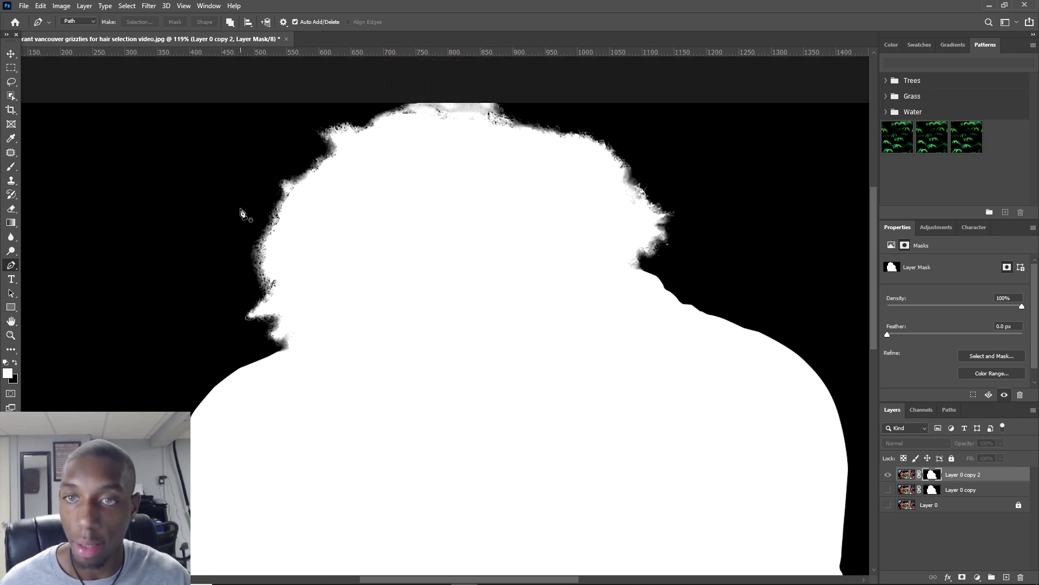
Set the Brush tool to Overlay mode with size 100 and 100% flow.
key(b)
click(144, 24)
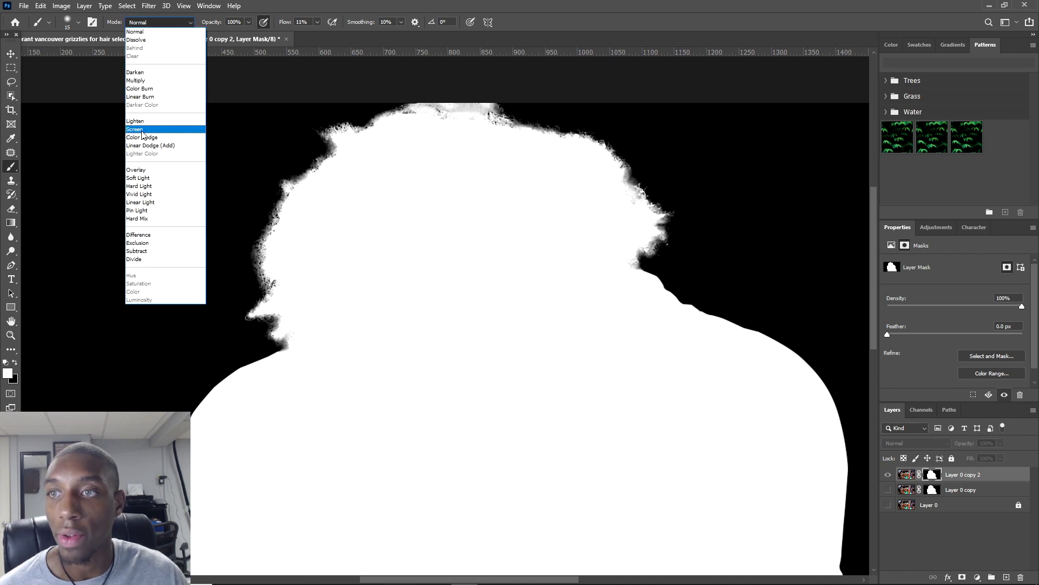
click(145, 171)
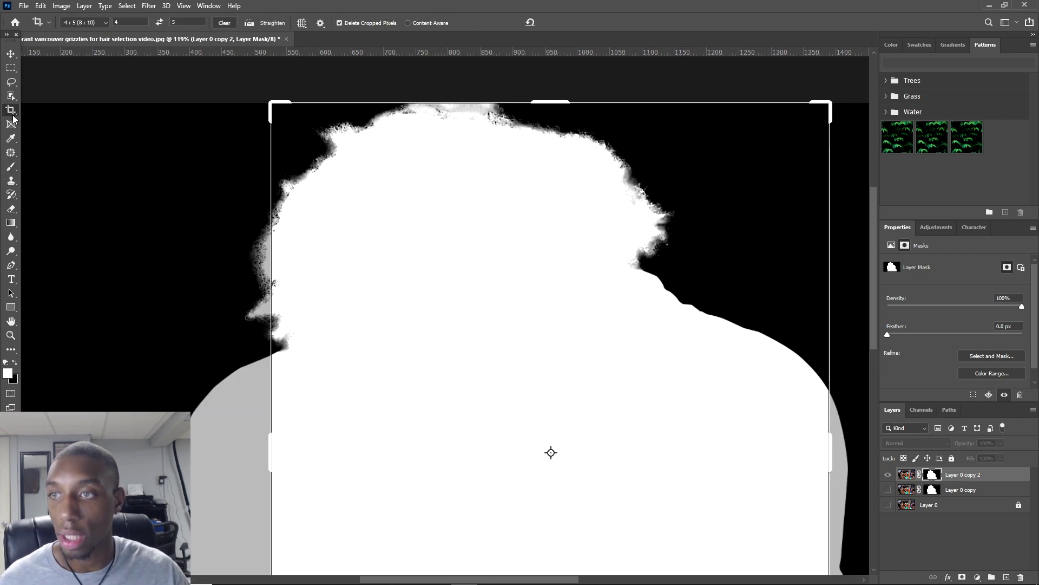
click(9, 52)
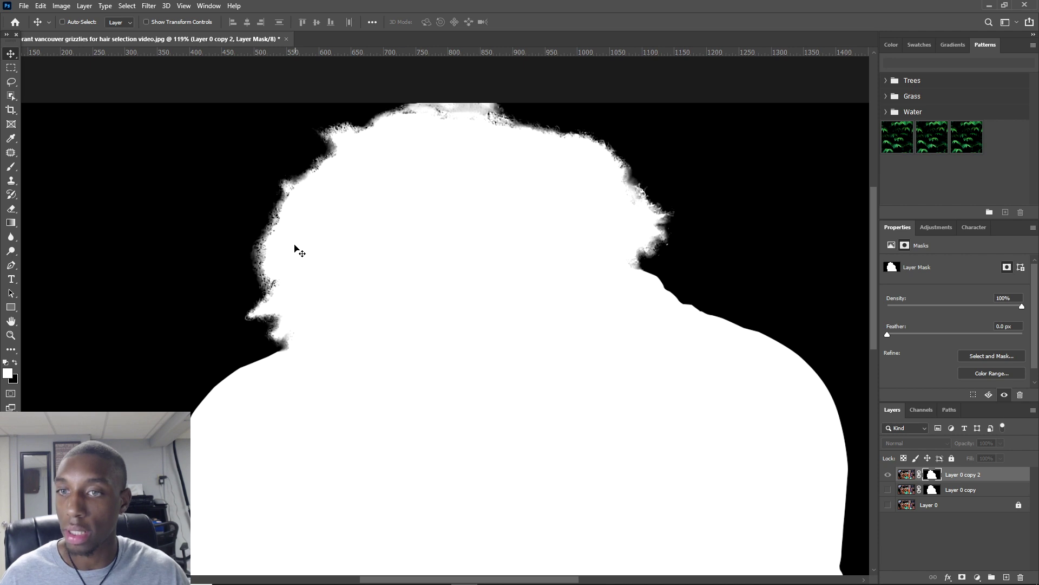
key(b)
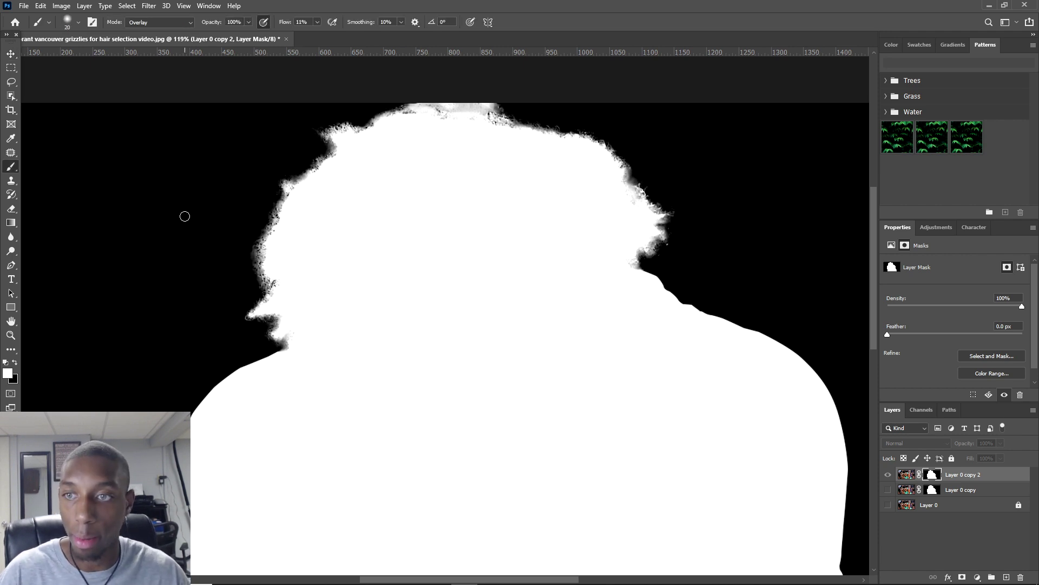
key(bracketright)
key(bracketright)
key(bracketright)
key(bracketright)
key(bracketright)
key(bracketright)
key(bracketright)
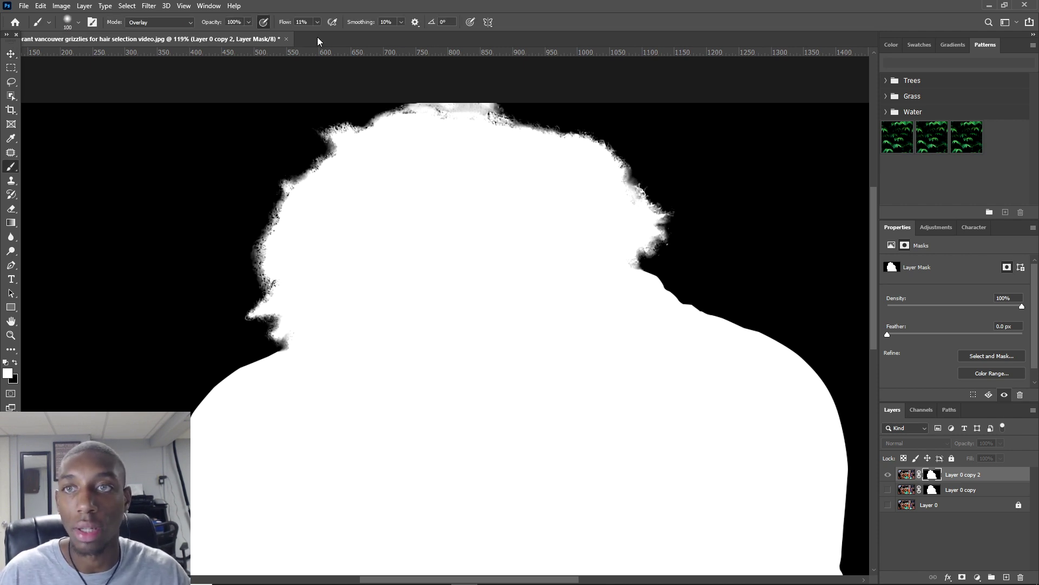
click(317, 22)
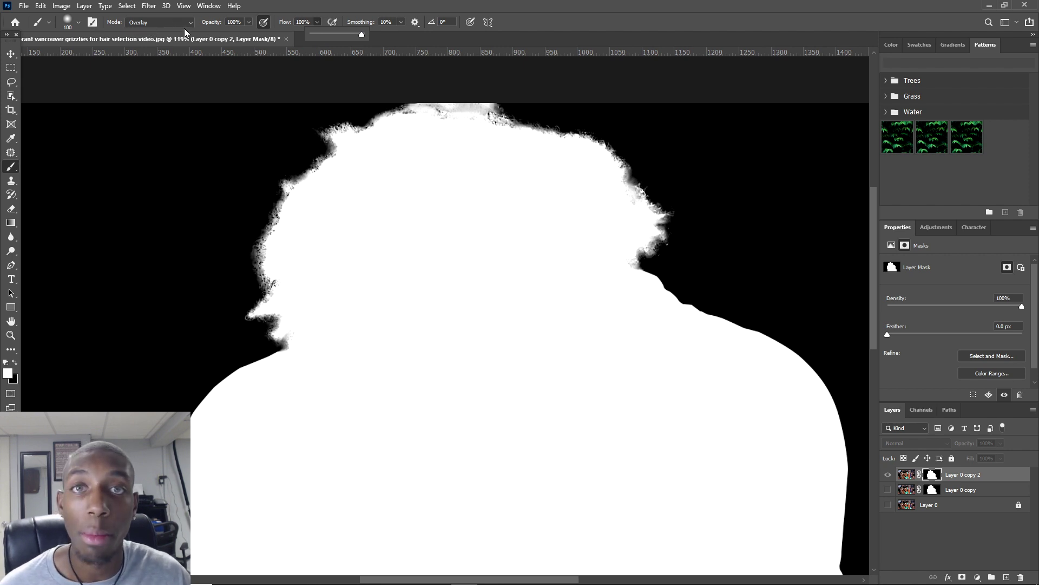
click(149, 20)
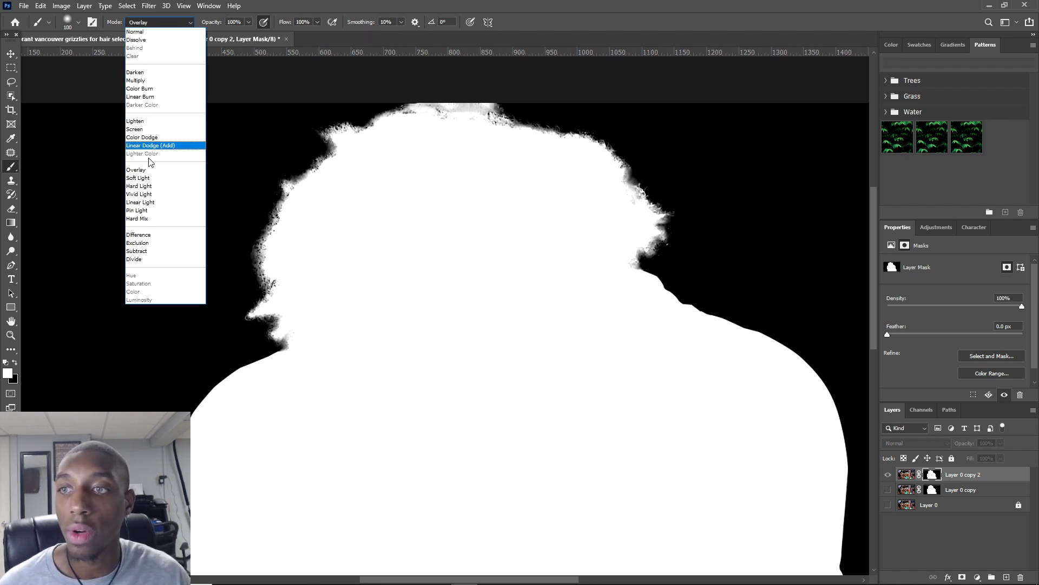
click(145, 161)
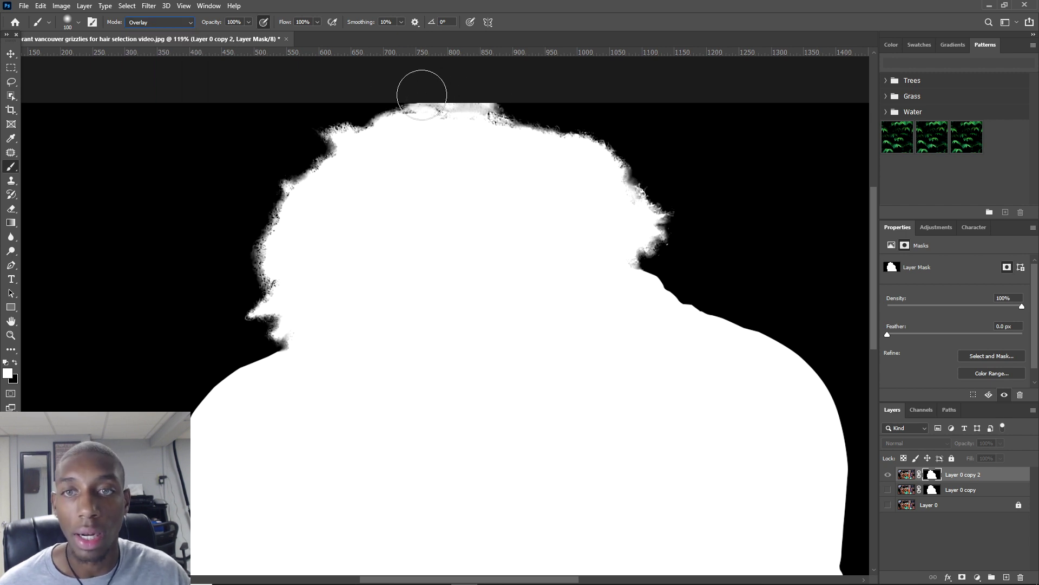
Try painting white over the mask's top and right-hand hair edges in Overlay mode, undoing each stroke.
drag(435, 103, 498, 107)
key(ctrl+z)
mouse_move(670, 215)
mouse_down()
mouse_move(665, 199)
mouse_move(681, 195)
mouse_move(630, 178)
mouse_up()
key(ctrl+z)
Set the brush to black paint, 22% flow and size 40, undoing the full-strength test stroke on the mask.
key(x)
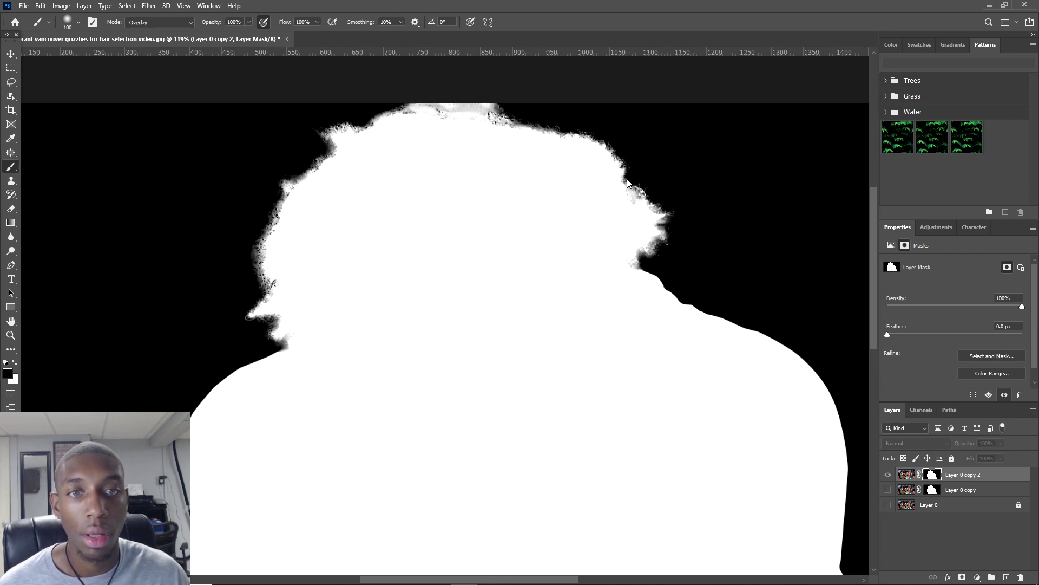
scroll(413, 105, down, 2)
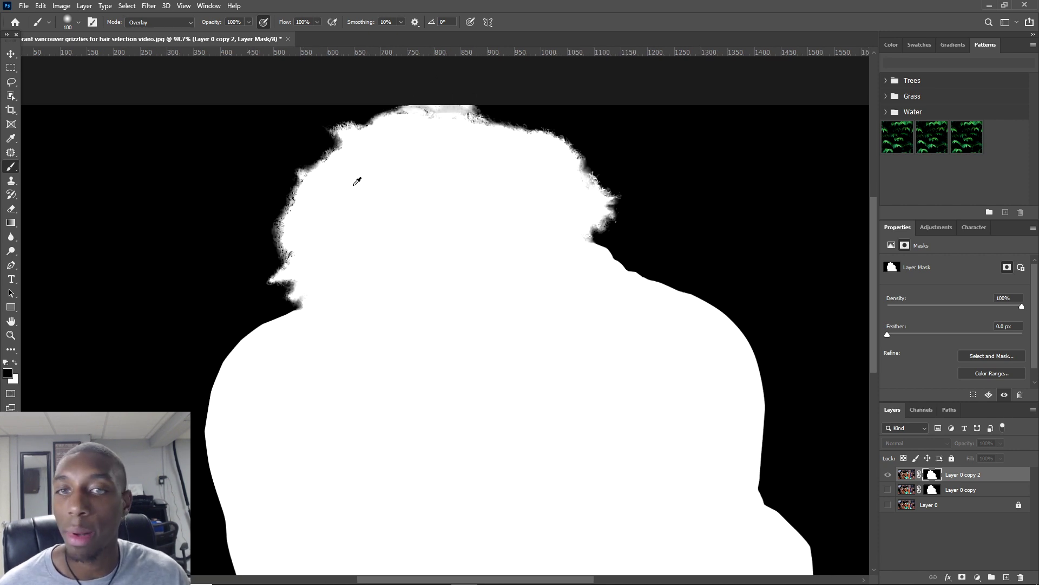
scroll(438, 127, up, 4)
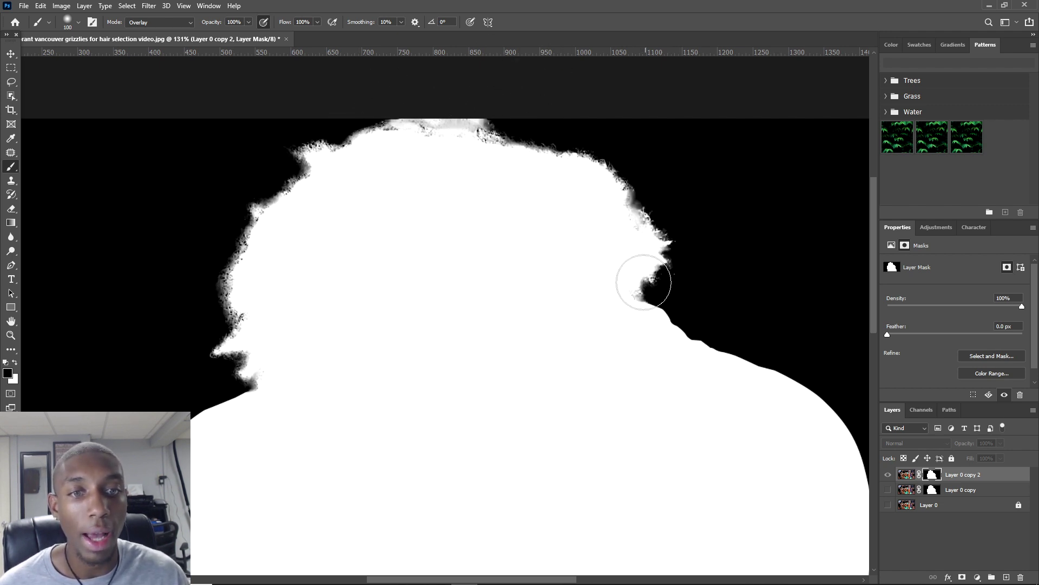
key(ctrl+z)
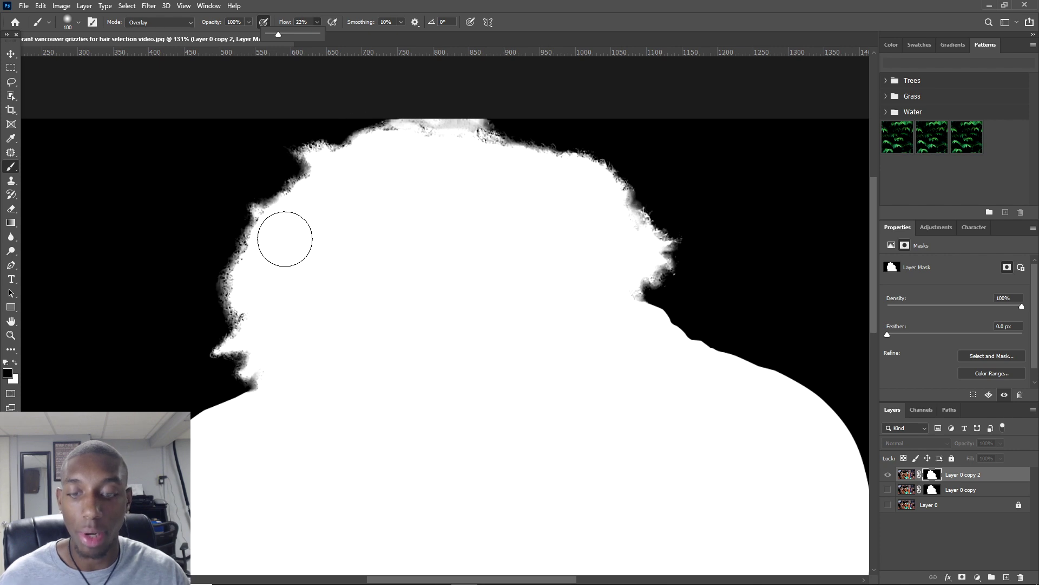
key(bracketleft)
key(bracketleft)
key(bracketleft)
key(bracketleft)
key(bracketleft)
key(bracketleft)
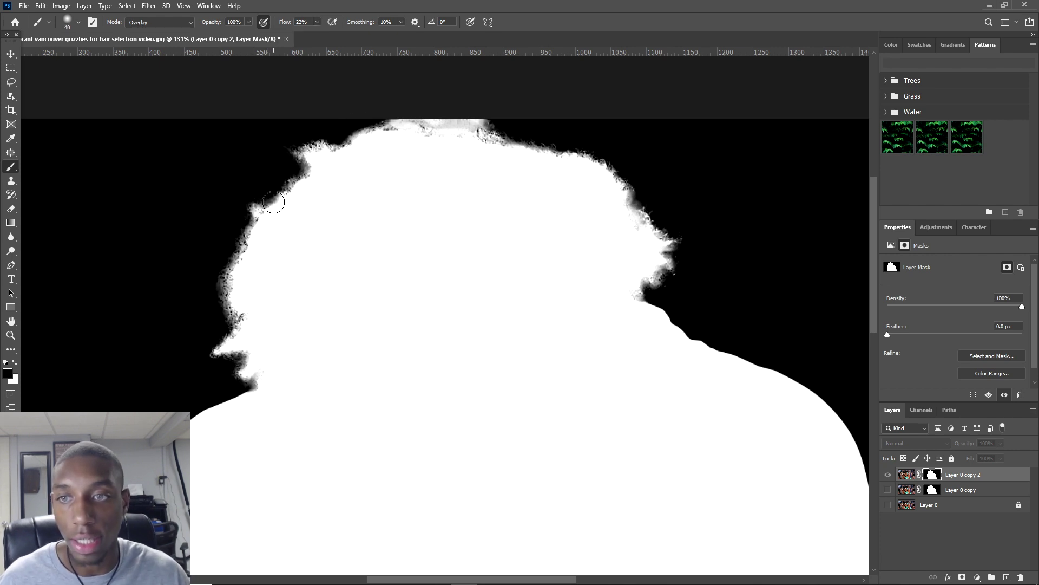
Paint black over the grey haze along the mask's top hair edge and compare the mask with the cutout.
mouse_move(407, 128)
mouse_down()
mouse_move(492, 122)
mouse_move(411, 115)
mouse_move(362, 128)
mouse_move(359, 146)
mouse_move(333, 142)
mouse_up()
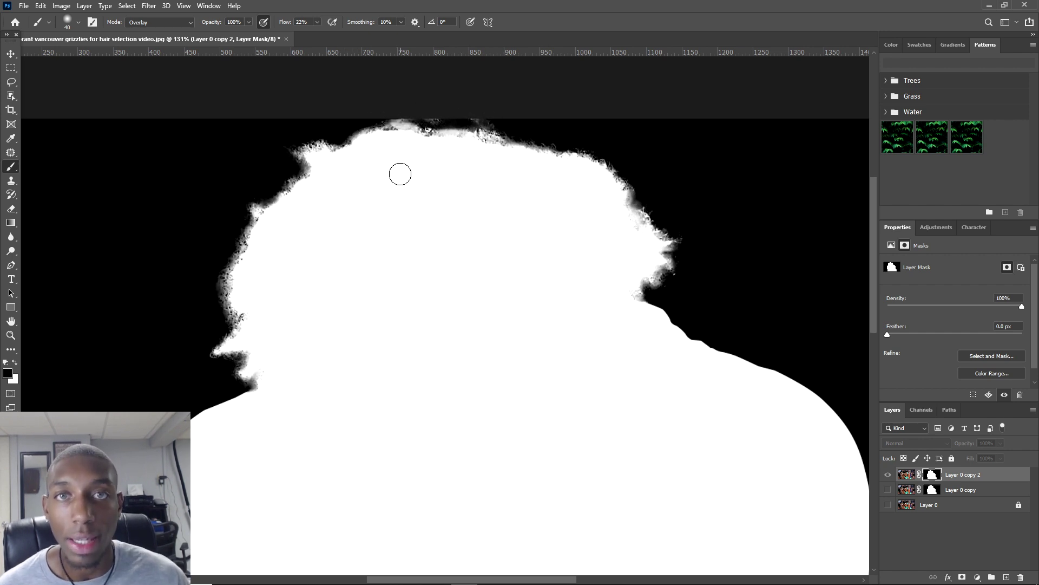
alt+click(931, 476)
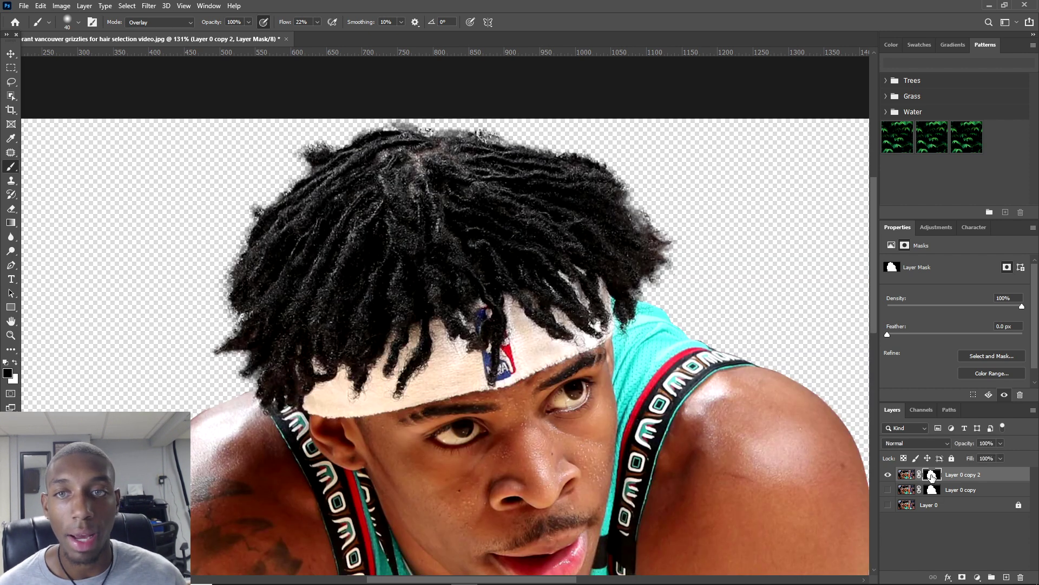
alt+click(931, 476)
alt+click(931, 476)
alt+click(931, 476)
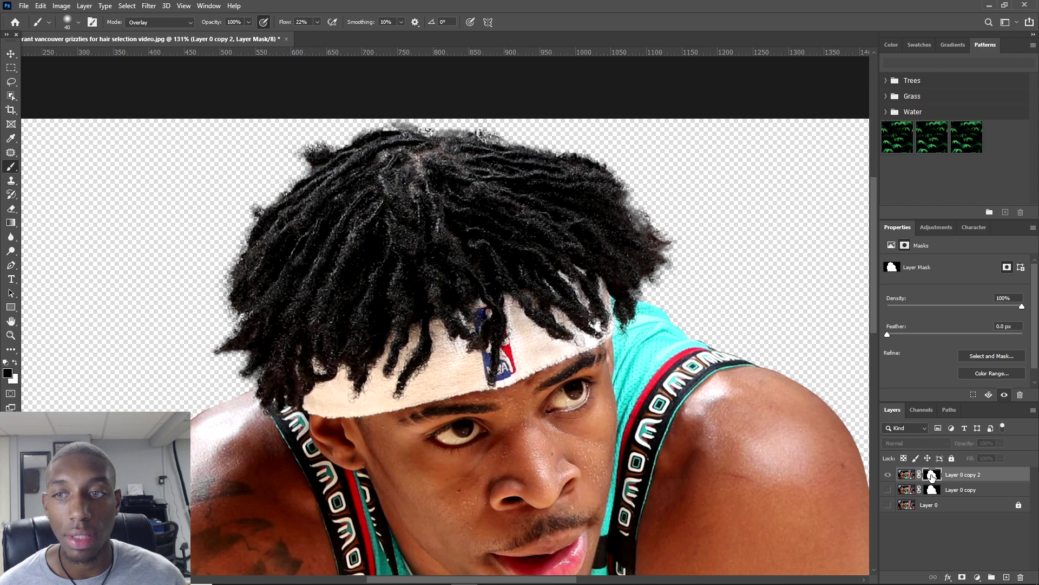
Paint black on the mask along the left-hand hair edge and around the head to the right-hand edge.
mouse_move(225, 273)
mouse_down()
mouse_move(214, 352)
mouse_move(250, 362)
mouse_move(252, 385)
mouse_up()
mouse_move(238, 244)
mouse_down()
mouse_move(301, 164)
mouse_move(294, 151)
mouse_move(388, 127)
mouse_move(432, 131)
mouse_move(404, 128)
mouse_move(433, 119)
mouse_move(476, 120)
mouse_move(595, 155)
mouse_move(644, 207)
mouse_move(642, 222)
mouse_move(681, 244)
mouse_move(658, 282)
mouse_up()
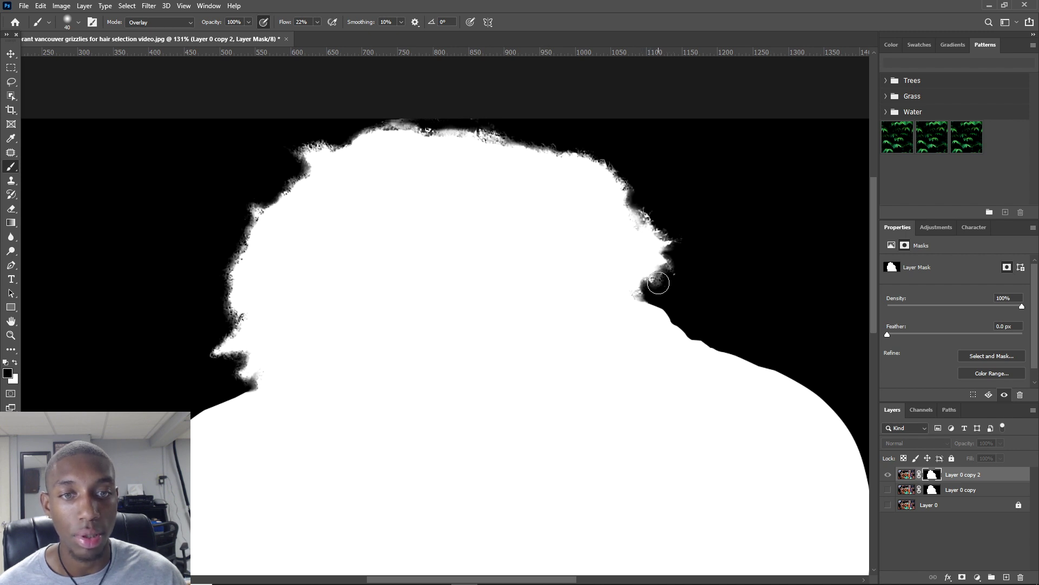
key(ctrl+alt+g)
key(ctrl+z)
Return to the cutout view and examine the cleaned hair edges both close up and from farther out.
alt+click(933, 477)
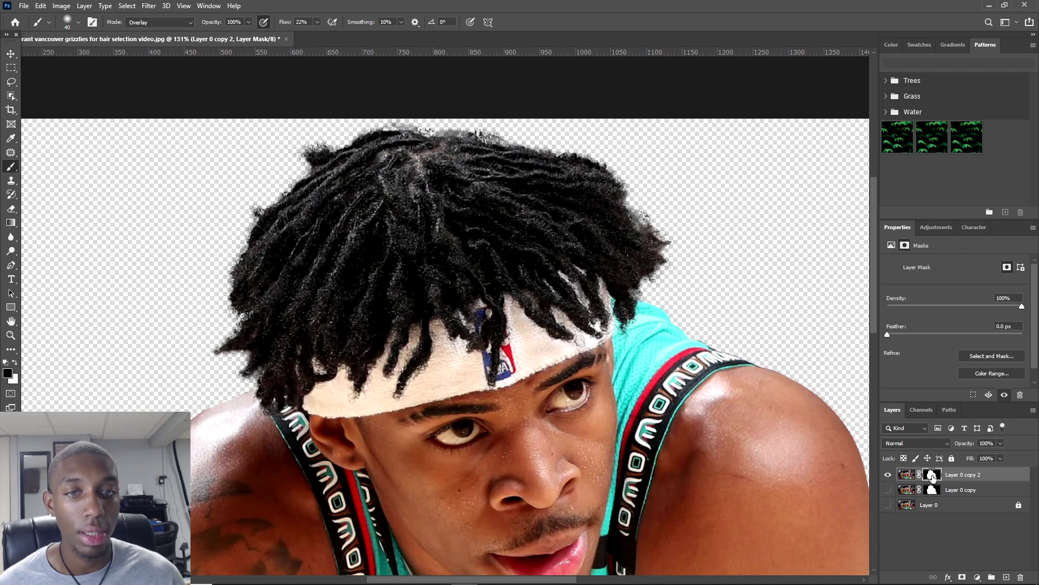
scroll(341, 211, down, 5)
scroll(256, 126, up, 3)
scroll(255, 146, up, 2)
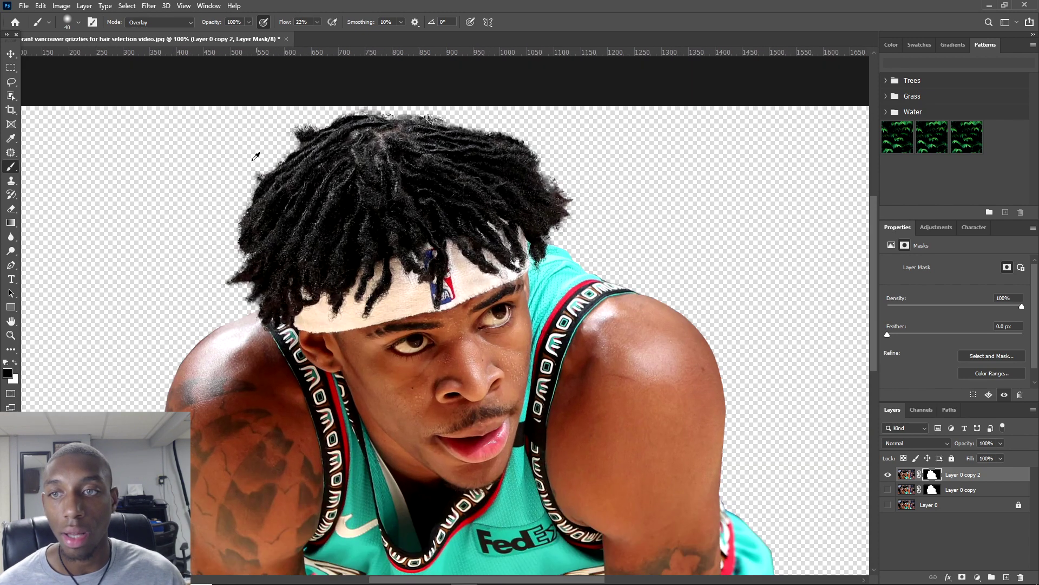
scroll(254, 156, up, 4)
scroll(438, 145, down, 2)
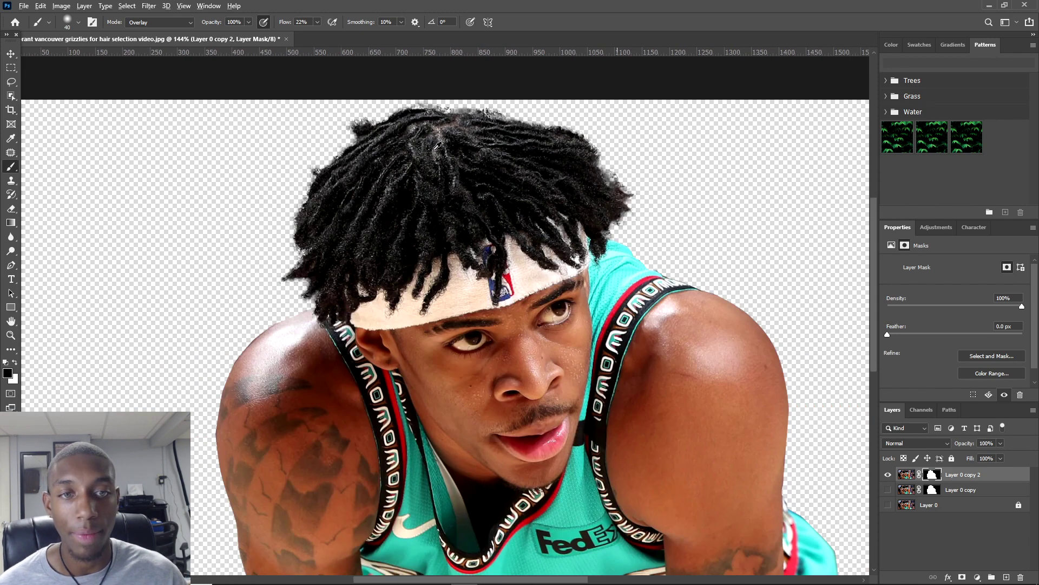
scroll(372, 98, down, 1)
scroll(320, 85, down, 2)
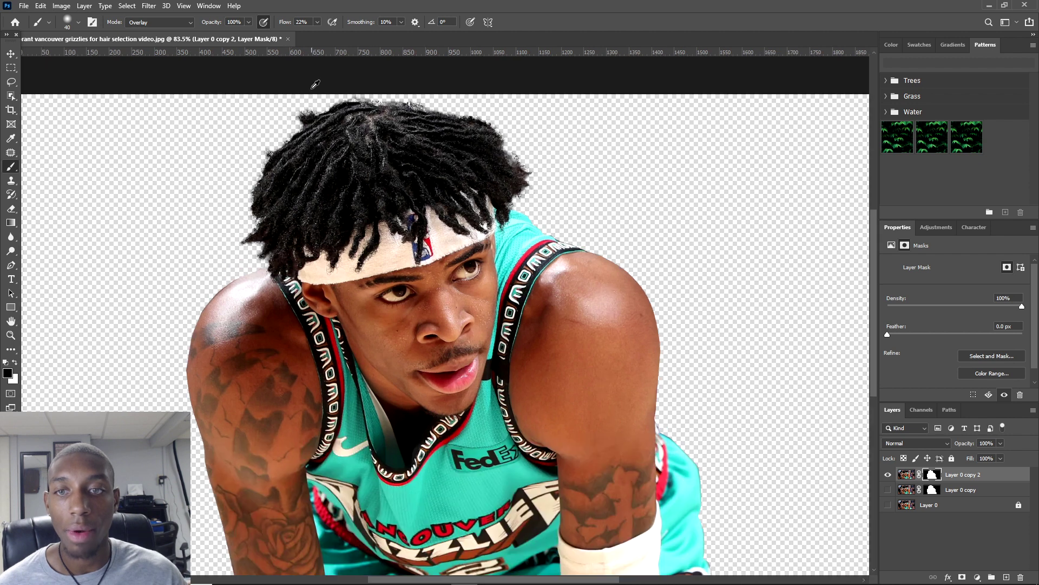
Display the layer mask on its own again and brush over its top hair edge in Overlay mode.
alt+click(932, 475)
scroll(312, 190, up, 3)
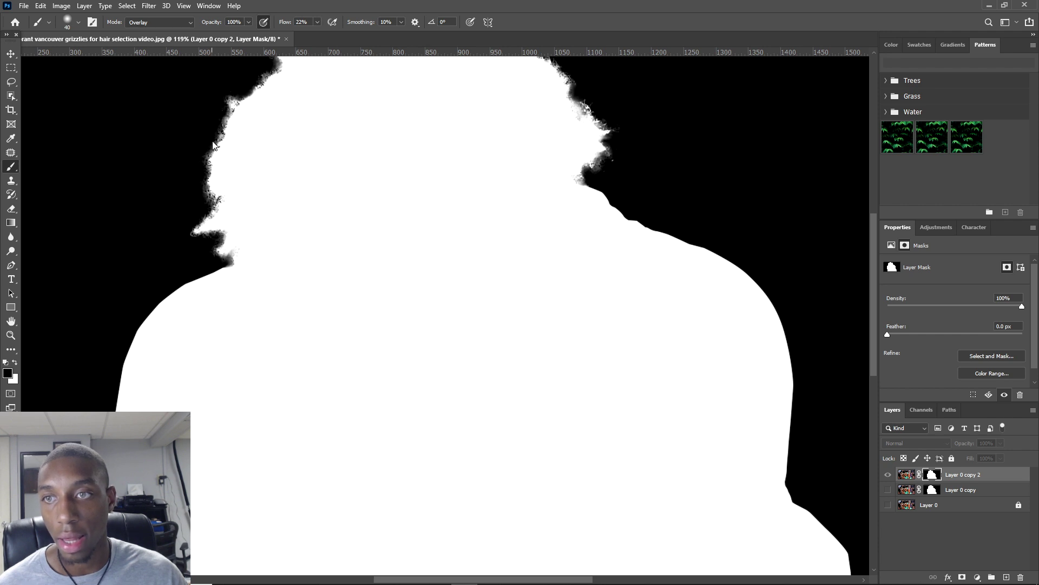
scroll(232, 117, down, 2)
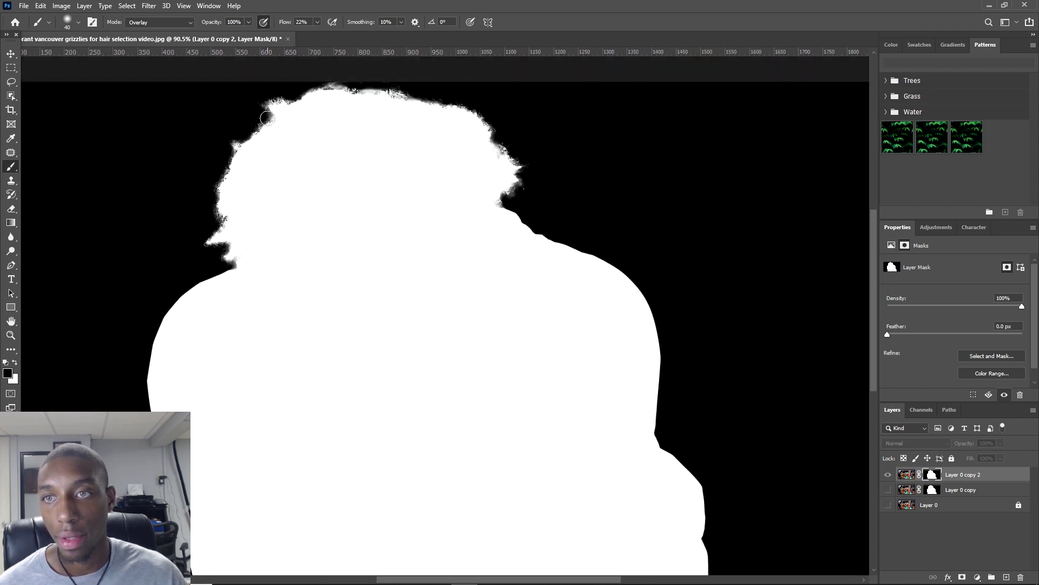
drag(339, 83, 357, 85)
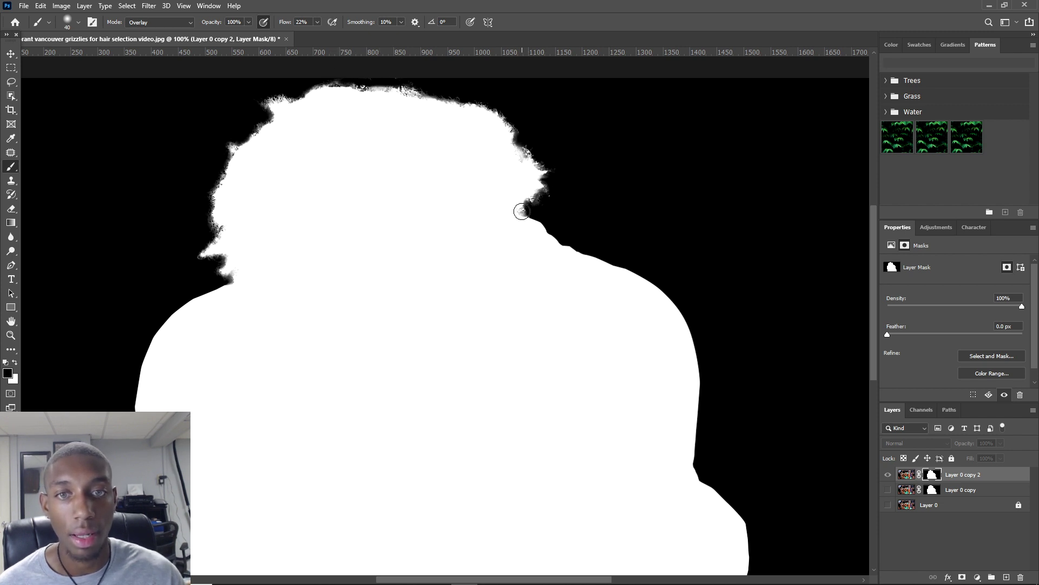
Return to the cutout view and add a blank layer directly above Layer 0.
alt+click(932, 477)
scroll(433, 257, down, 3)
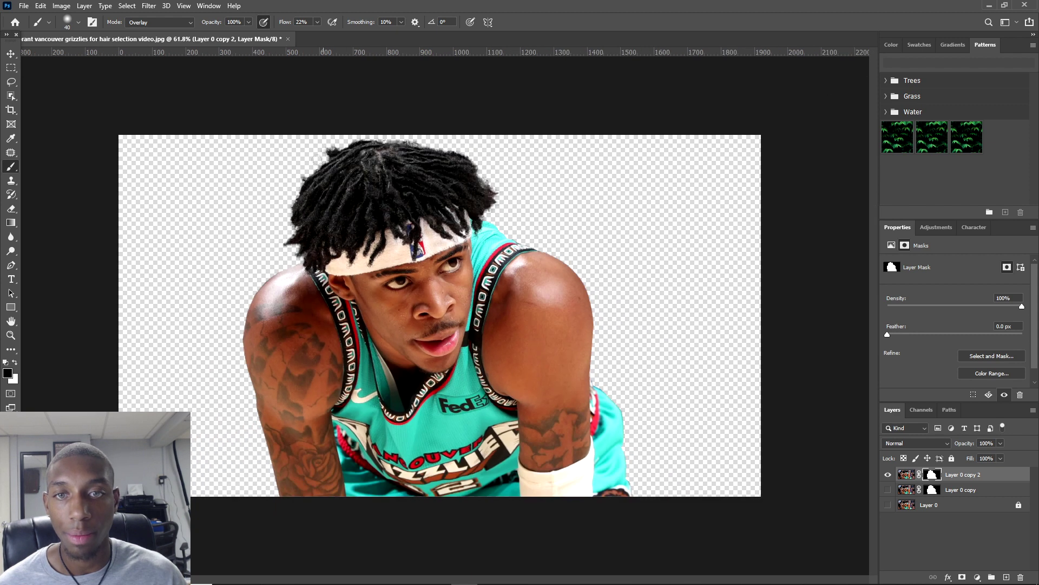
click(898, 505)
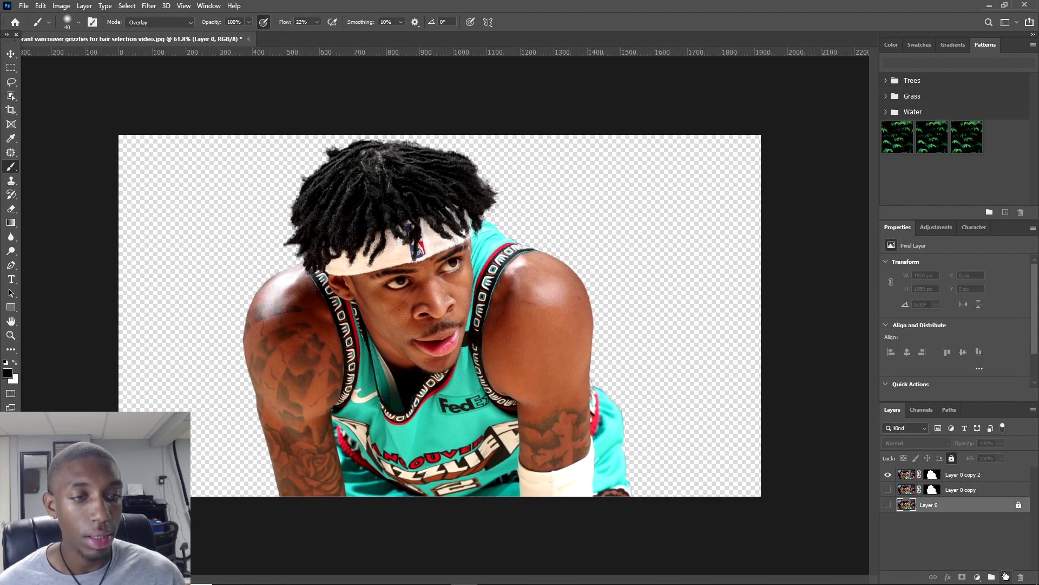
click(1005, 576)
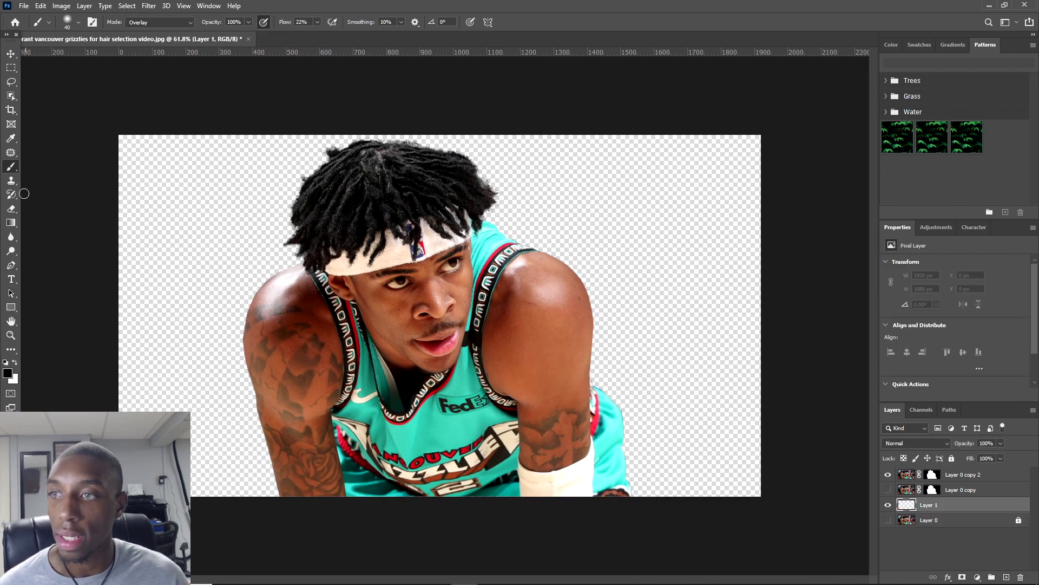
Fill the new blank layer with white using the Paint Bucket as a backdrop behind the cutout.
right_click(11, 222)
click(51, 233)
click(15, 362)
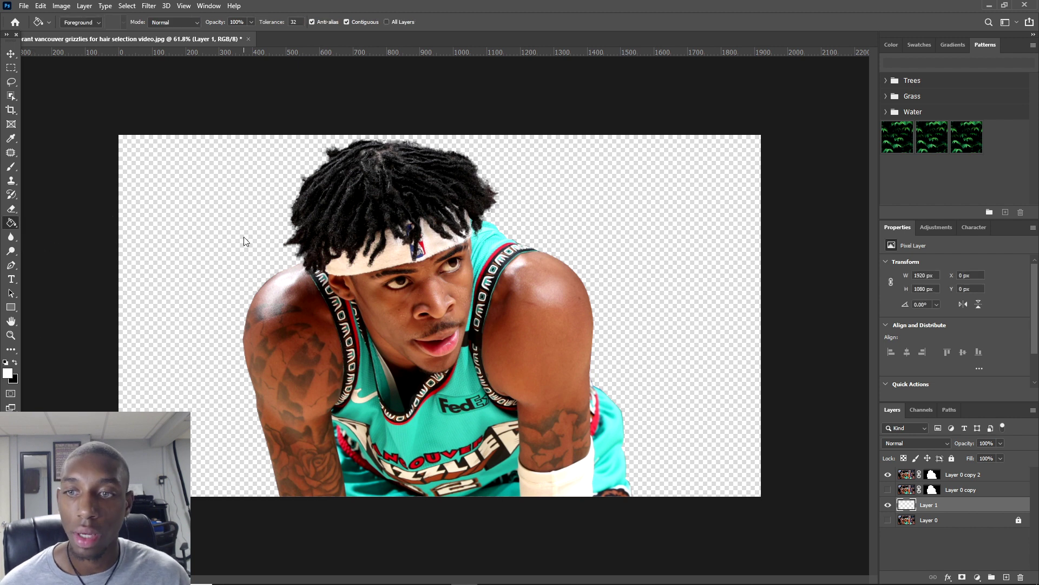
click(243, 241)
scroll(257, 169, down, 4)
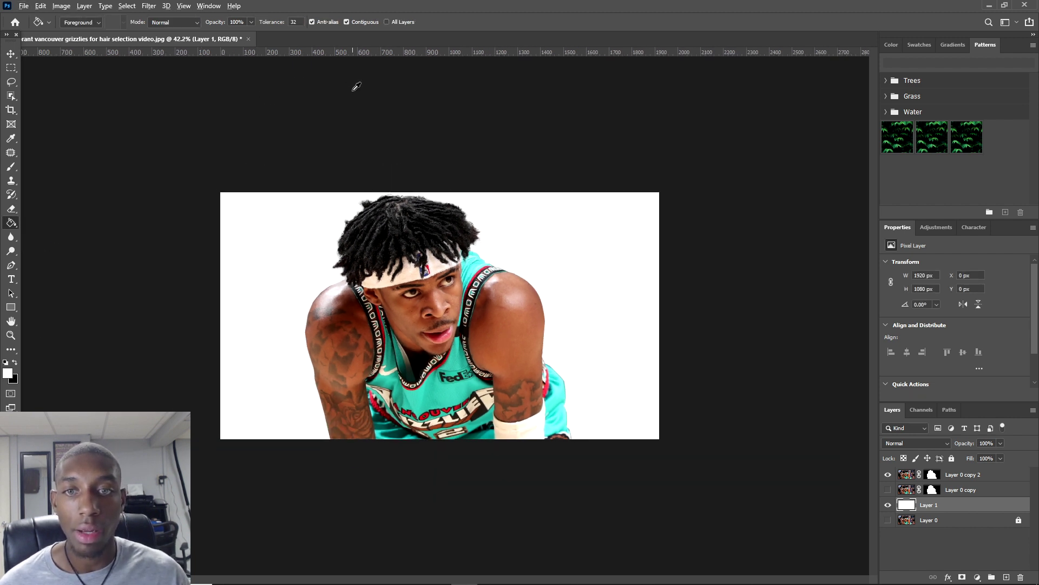
Target the mask of Layer 0 copy 2, undo two edits and brush over the hazy right-hand hair edge in Overlay mode.
scroll(355, 87, up, 5)
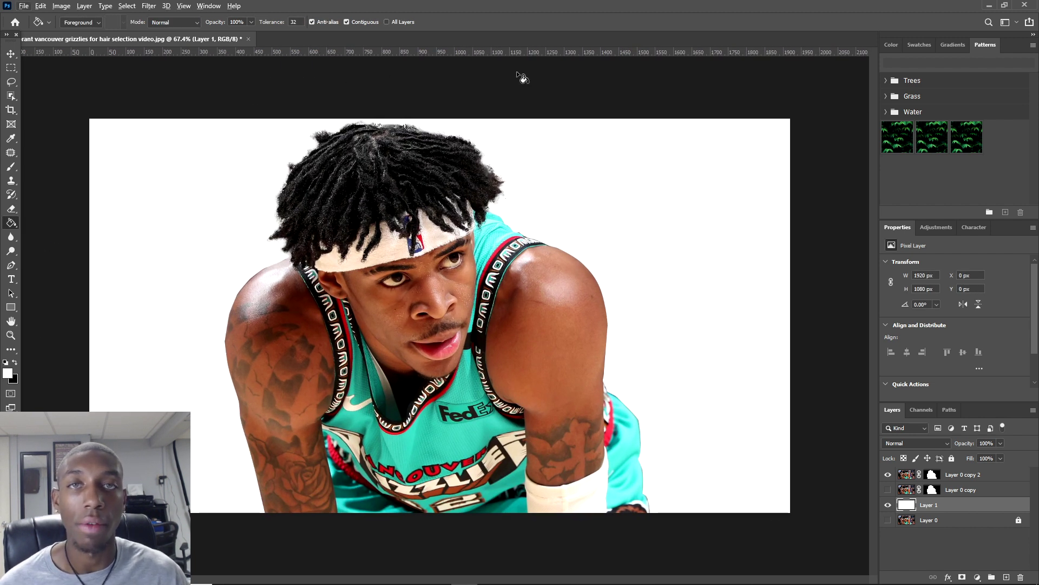
scroll(296, 145, up, 3)
scroll(327, 162, down, 2)
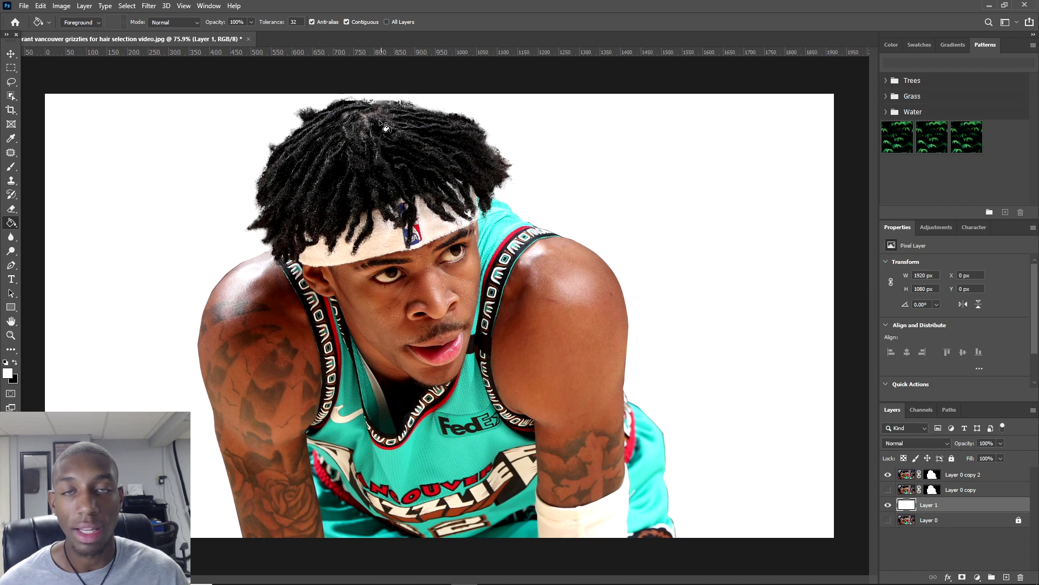
scroll(345, 156, up, 2)
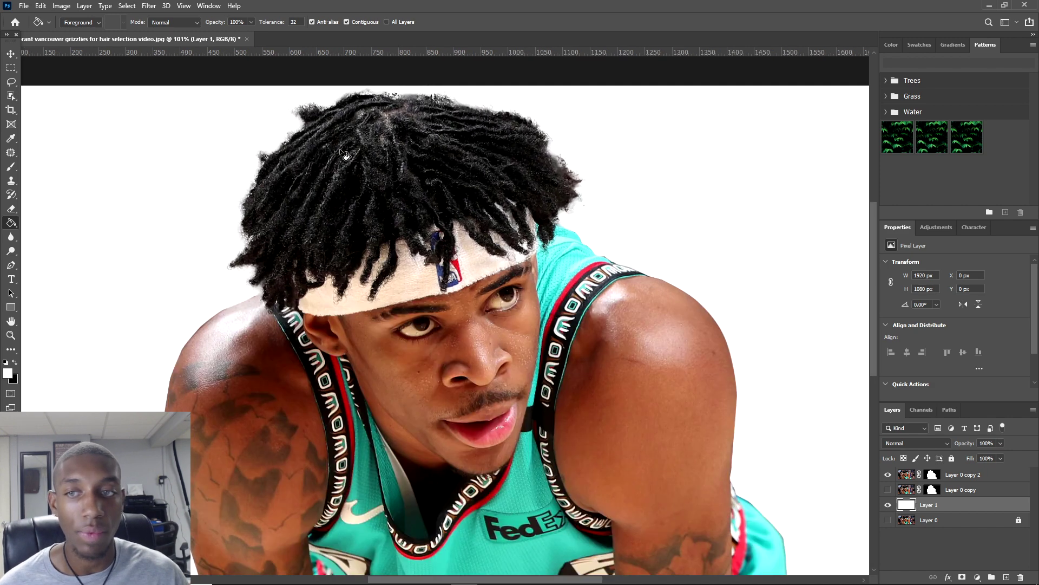
click(931, 476)
scroll(446, 117, up, 1)
key(b)
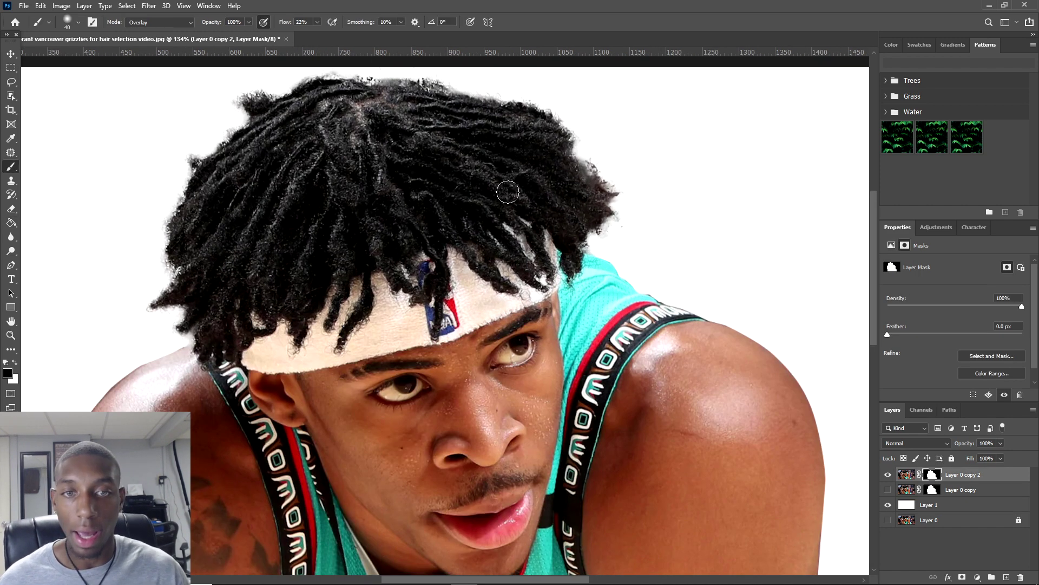
scroll(600, 227, up, 2)
key(ctrl+z)
key(ctrl+z)
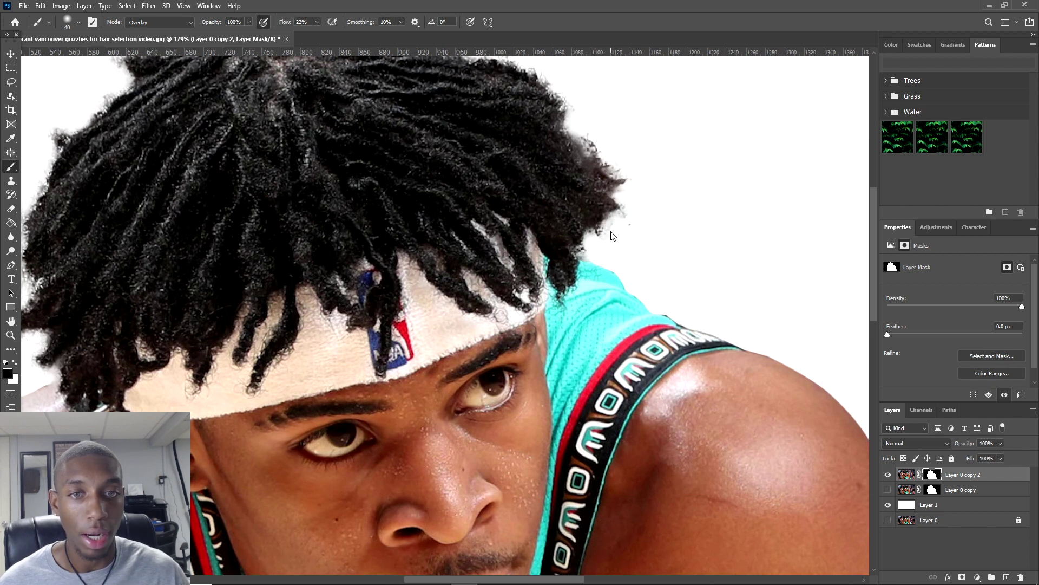
drag(591, 144, 585, 147)
scroll(620, 171, down, 2)
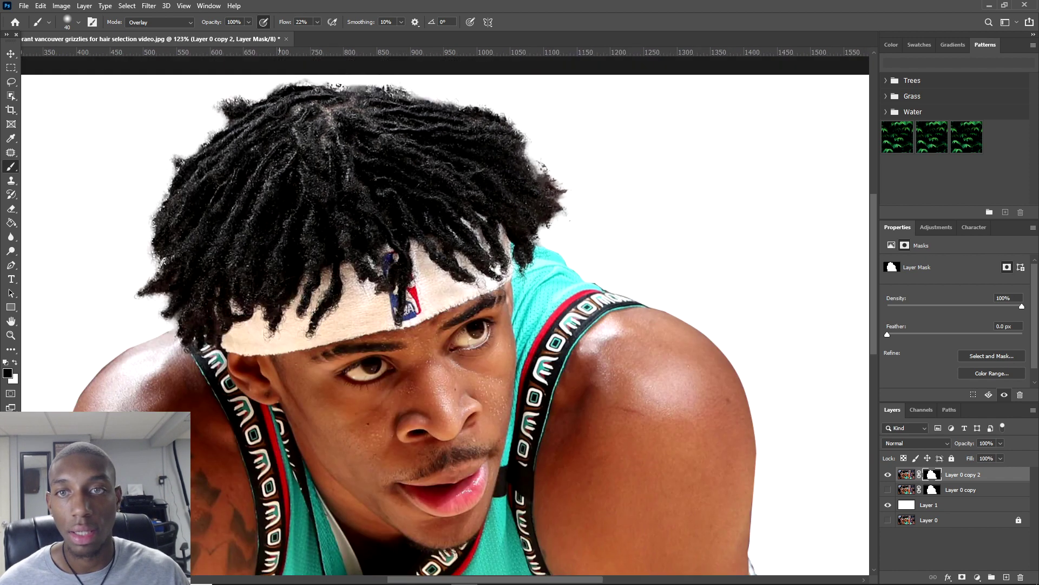
Reduce the brush size to 9 px and check the hair edges against white, close up and from farther out.
scroll(368, 79, up, 2)
key(bracketleft)
key(bracketleft)
key(bracketleft)
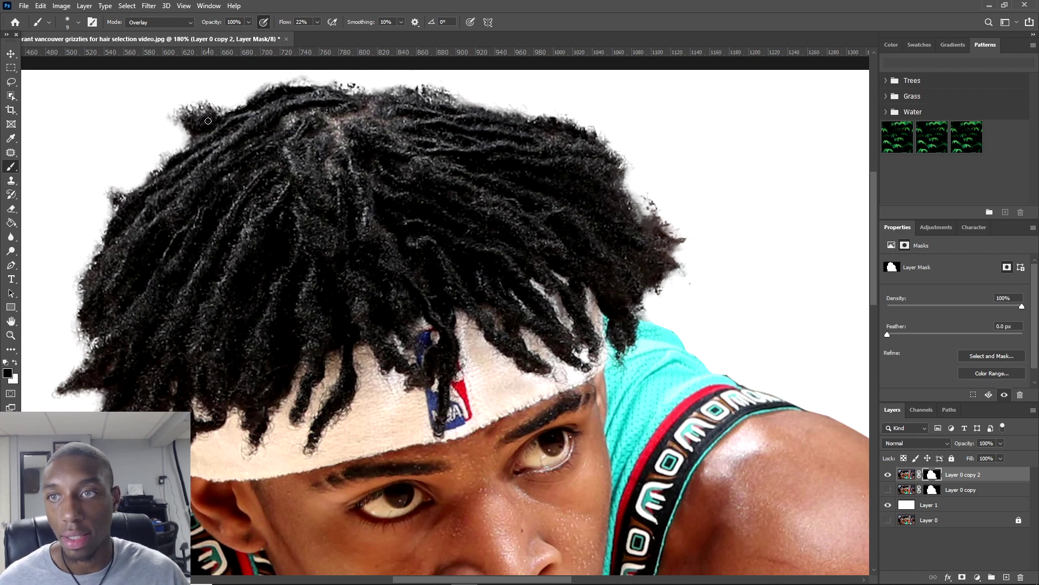
scroll(188, 166, down, 5)
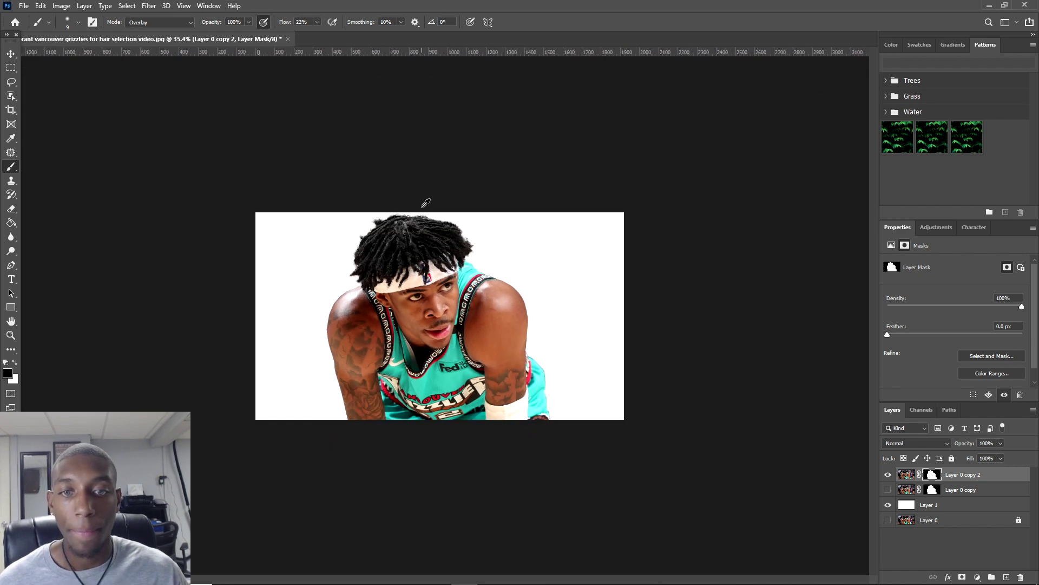
scroll(395, 161, up, 2)
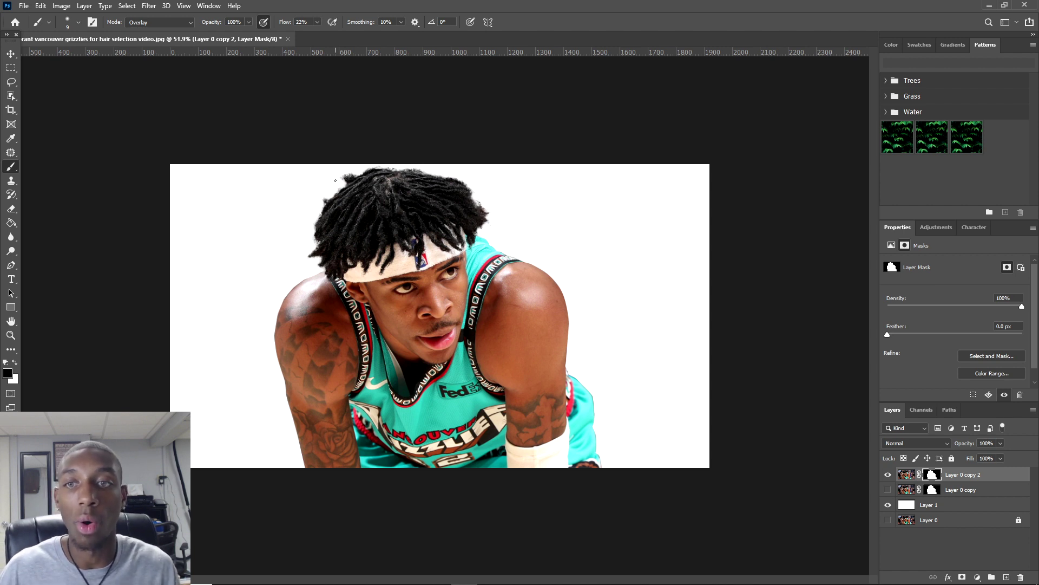
Display the mask of Layer 0 copy 2 on its own and review the brush blend modes, keeping Overlay.
alt+click(930, 475)
key(ctrl+1)
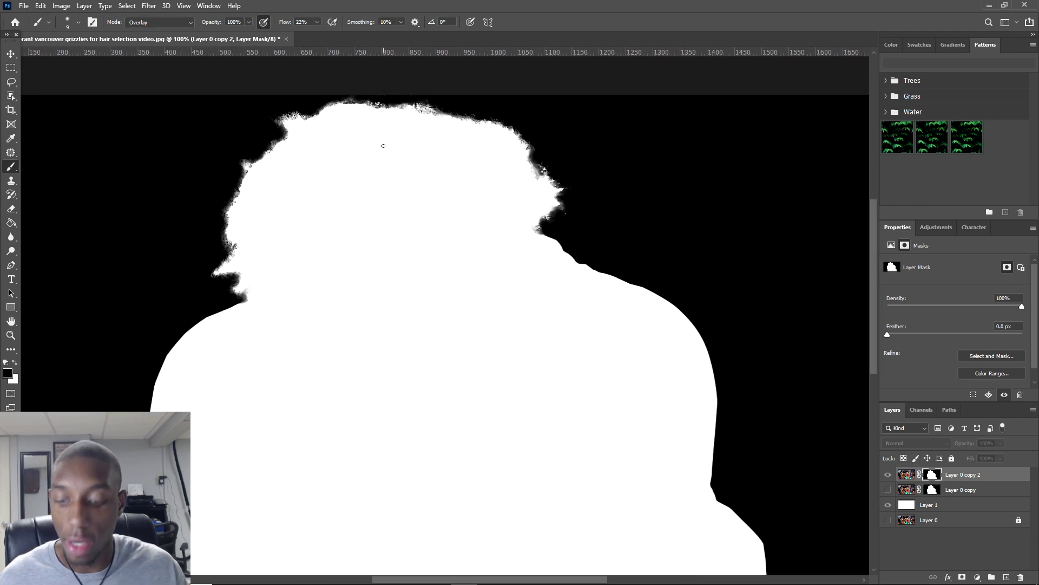
click(167, 22)
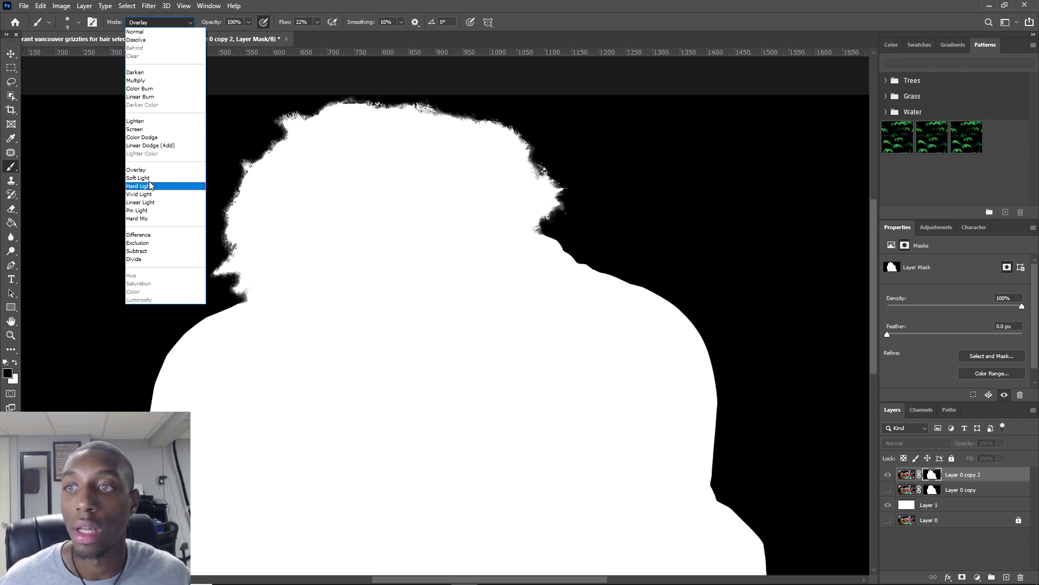
click(162, 172)
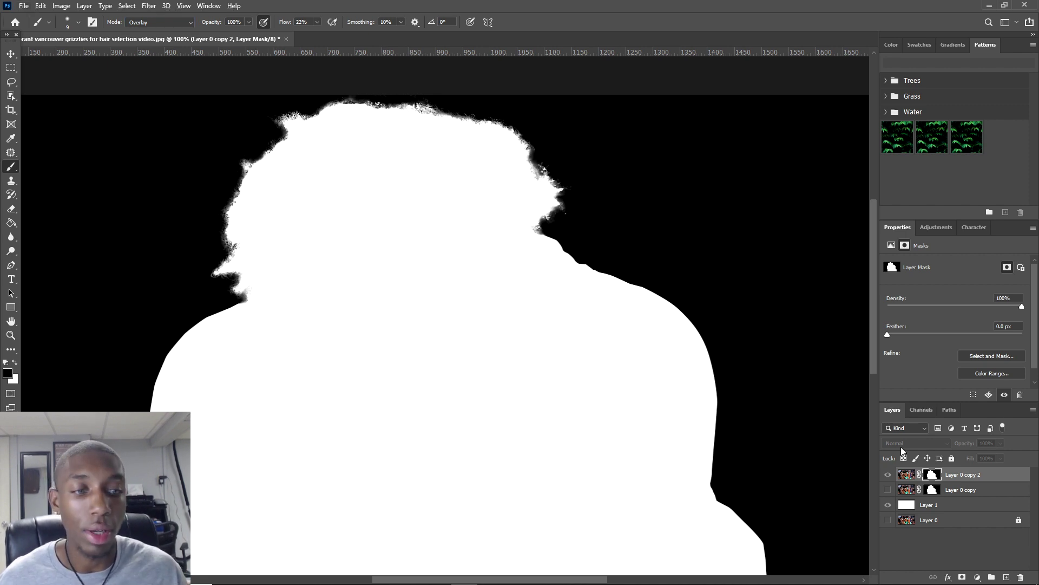
Compare the layer mask with the cutout and examine the player's hair edges against the white backdrop.
alt+click(935, 475)
alt+click(934, 476)
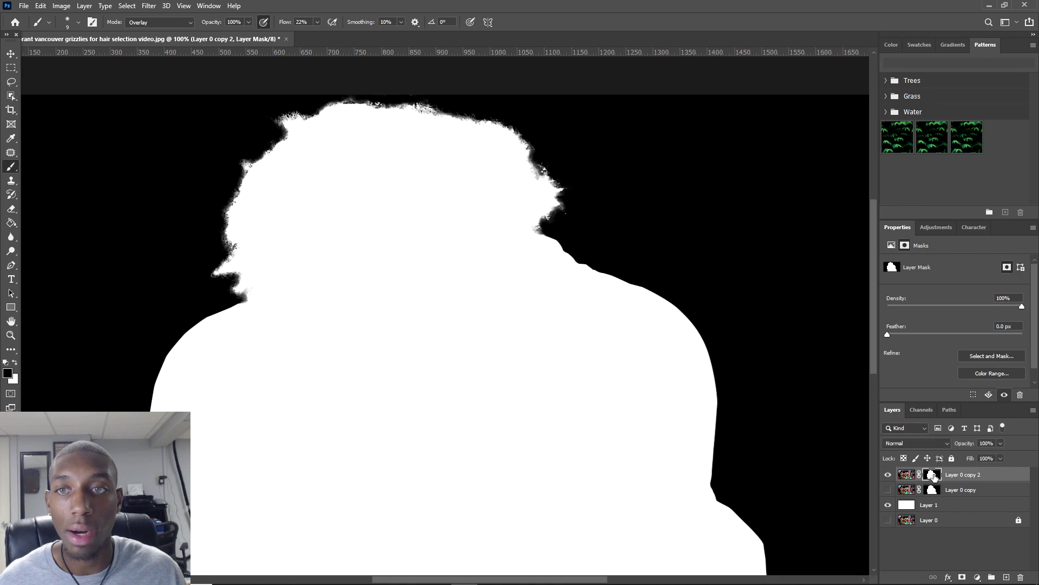
alt+click(934, 476)
alt+click(934, 475)
alt+click(934, 476)
scroll(434, 180, down, 3)
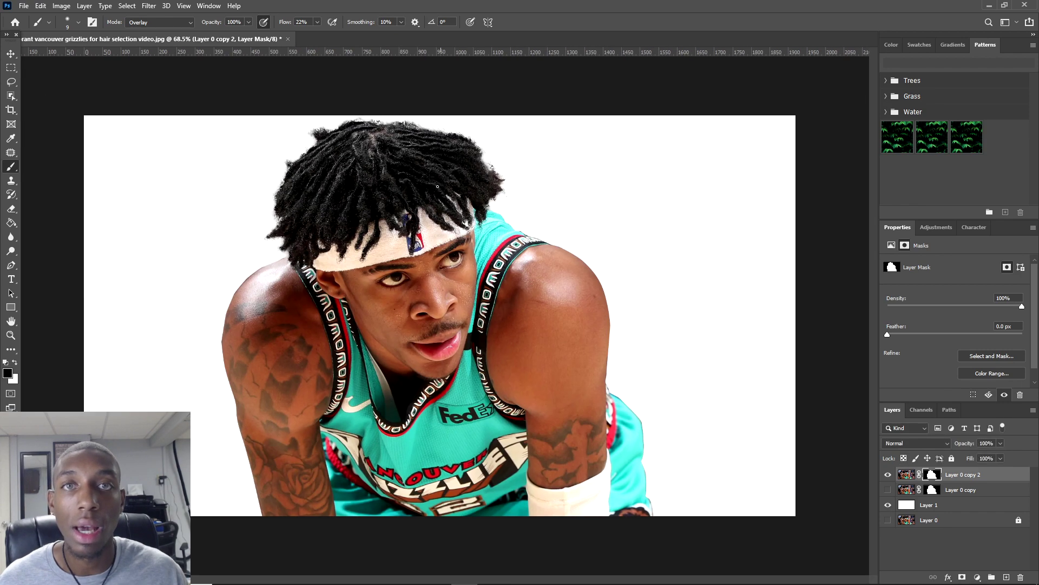
scroll(358, 156, down, 2)
scroll(332, 147, up, 2)
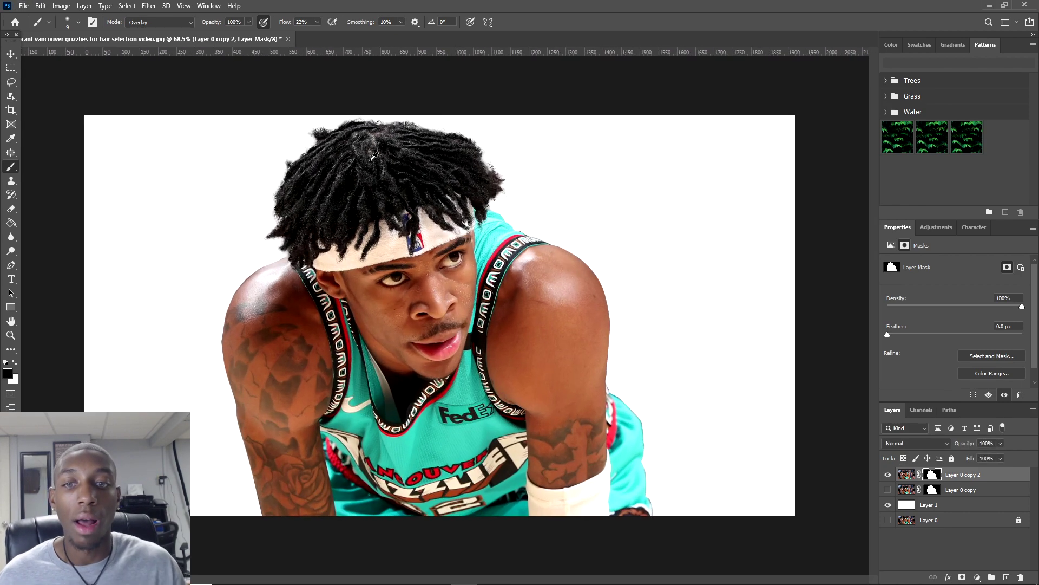